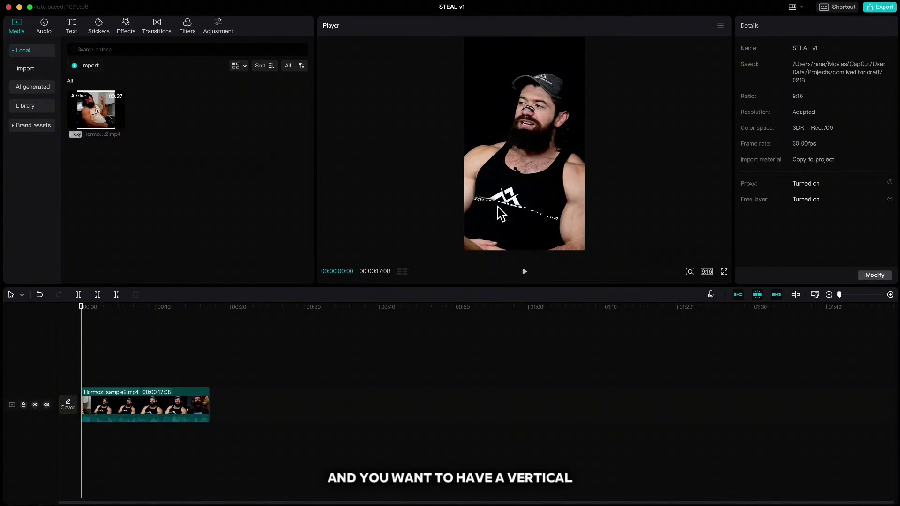
# Step: Generate English auto captions for the 17-second clip and play back the result
pyautogui.click(706, 271)
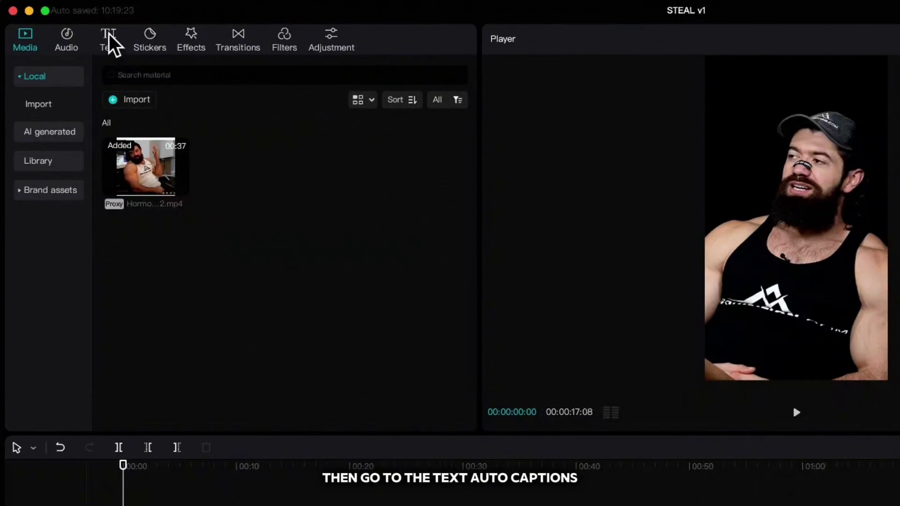
pyautogui.click(110, 41)
pyautogui.click(45, 104)
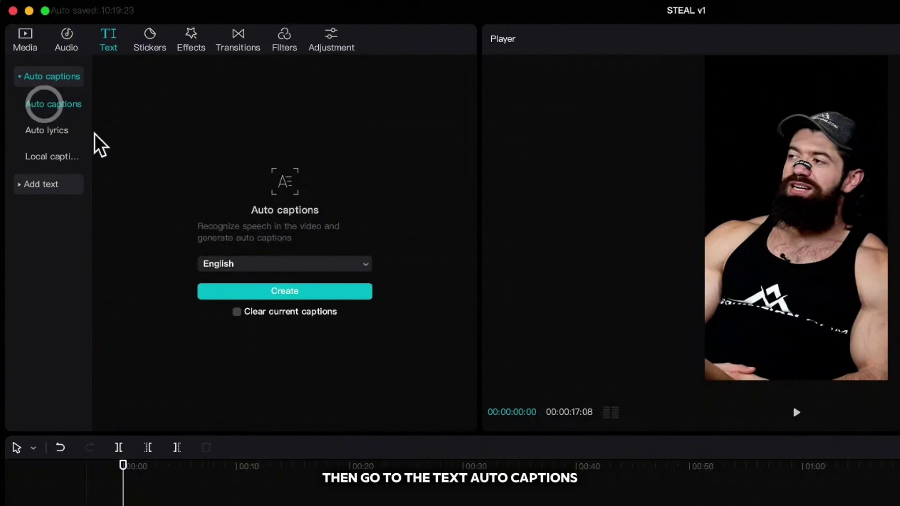
pyautogui.click(242, 265)
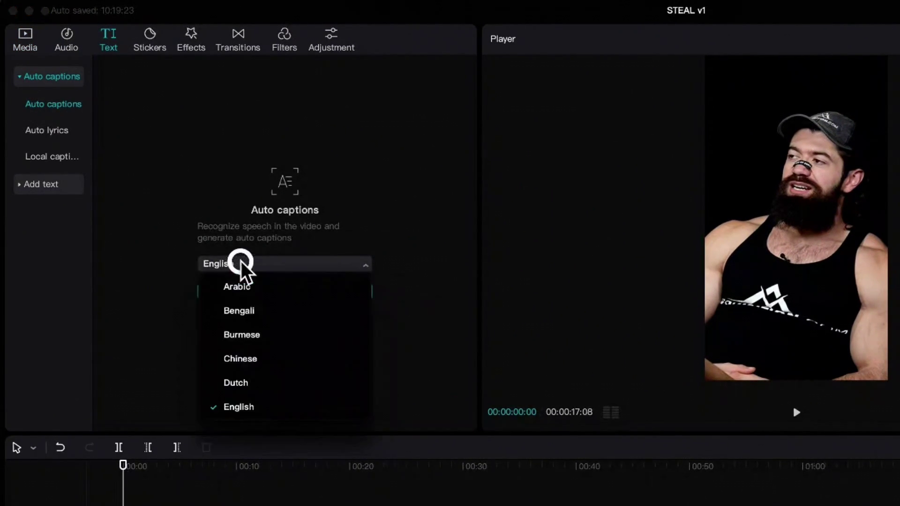
pyautogui.click(250, 414)
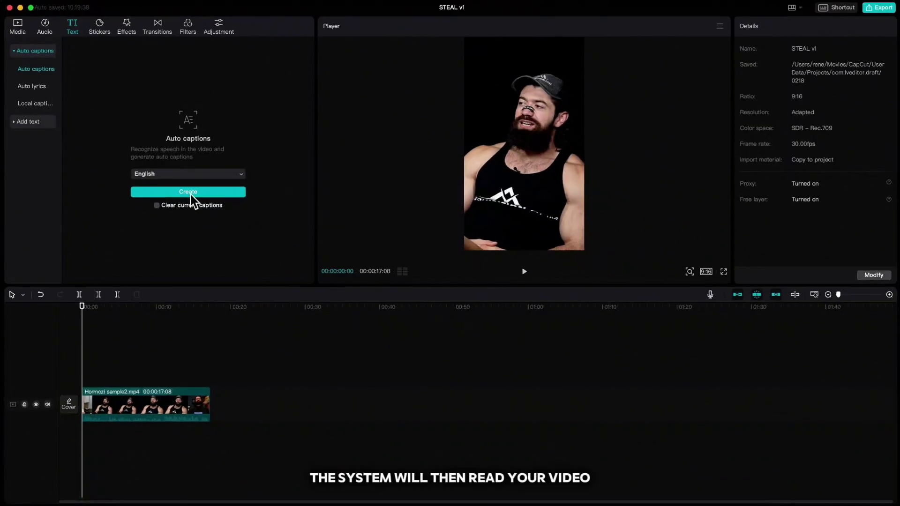
pyautogui.click(291, 293)
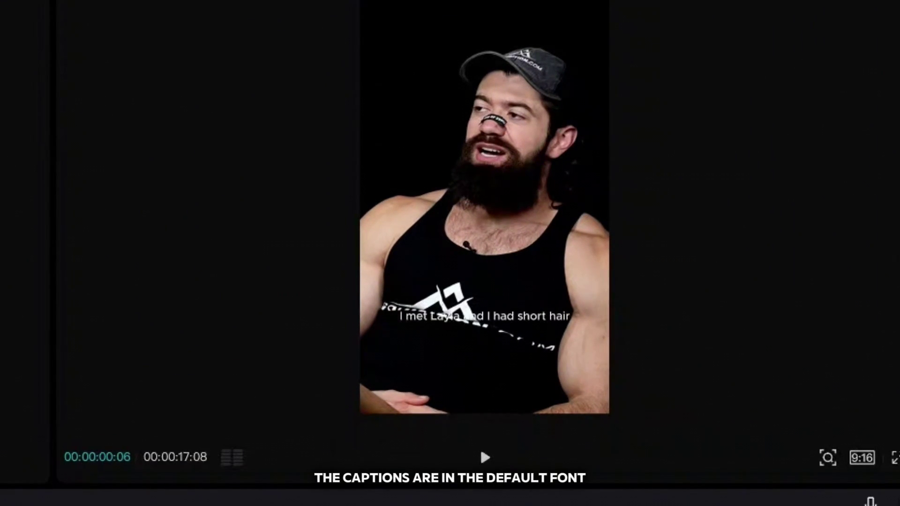
pyautogui.press('space')
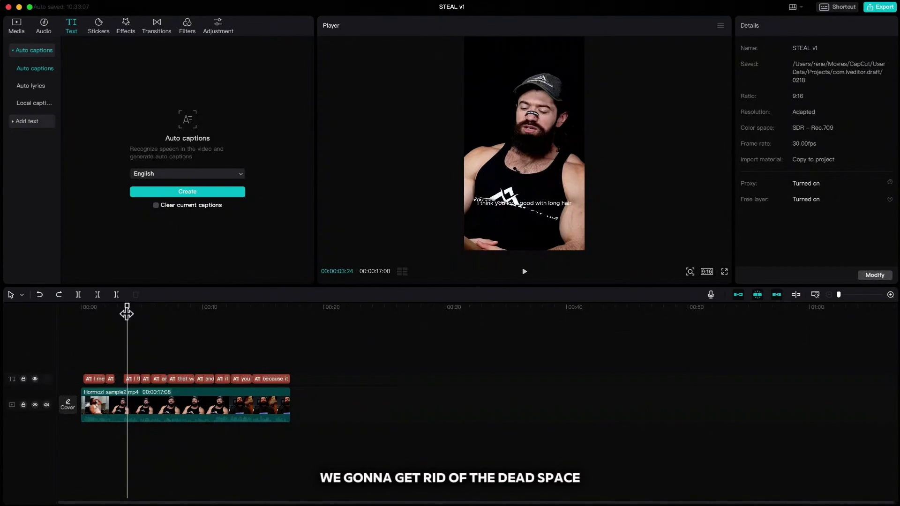
# Step: Split the video where the next caption starts and trim the first clip to 00:02:24, removing the silent gap
pyautogui.moveTo(127, 313); pyautogui.dragTo(75, 314)
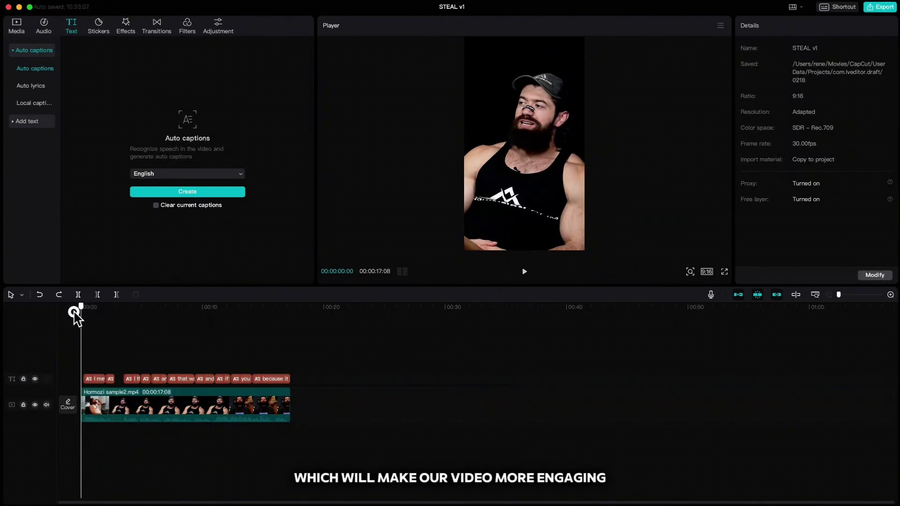
pyautogui.click(890, 295)
pyautogui.click(890, 295)
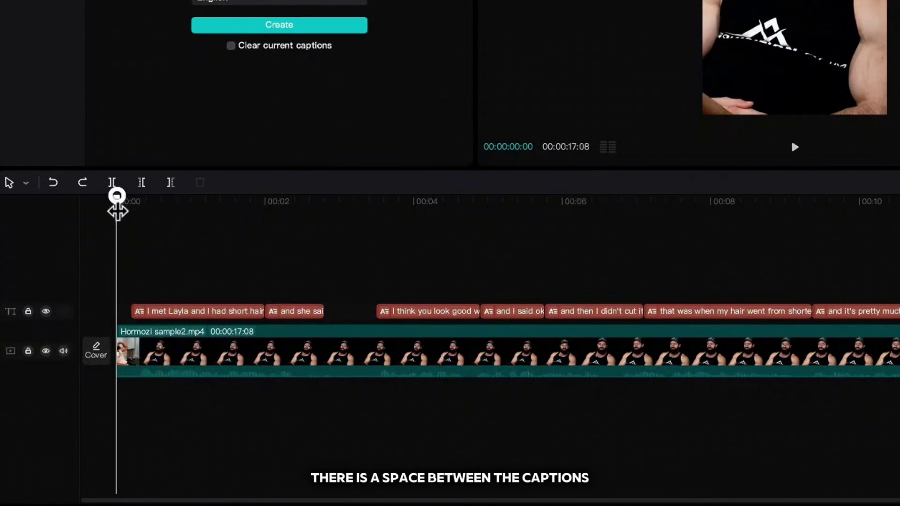
pyautogui.moveTo(119, 212); pyautogui.dragTo(376, 253)
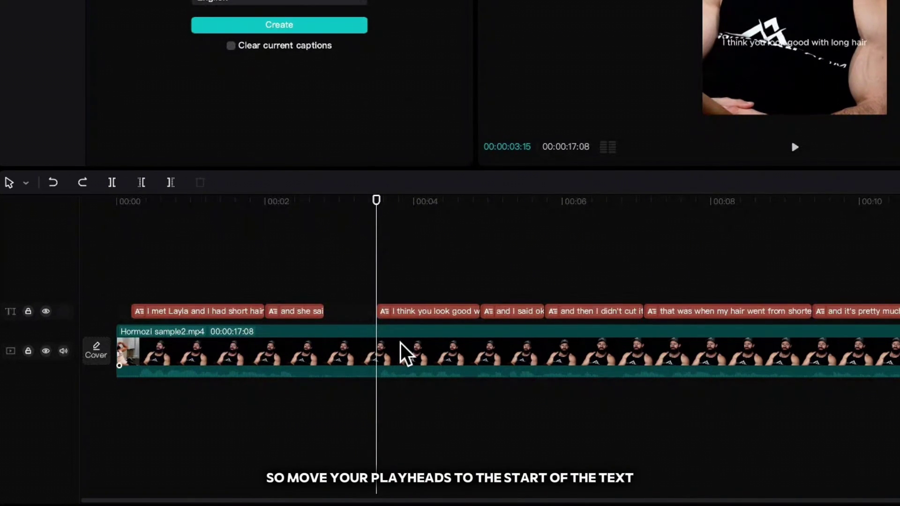
pyautogui.click(406, 354)
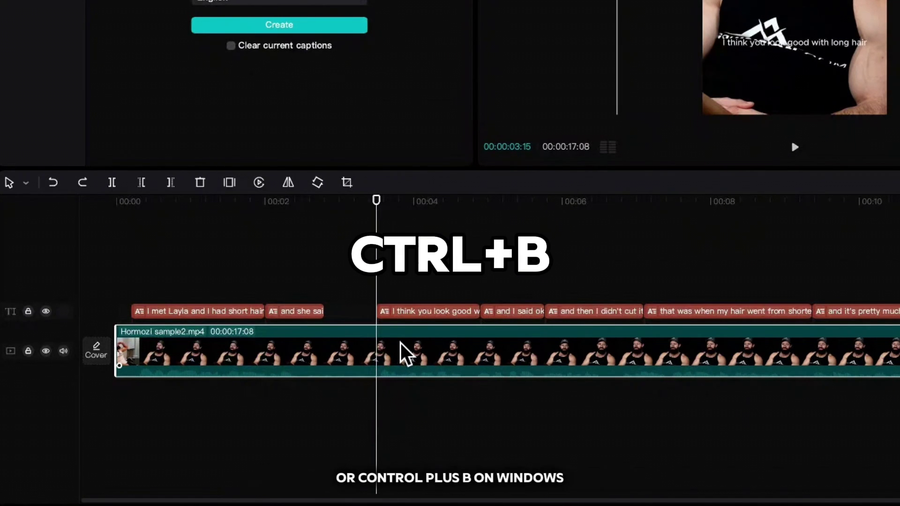
pyautogui.hotkey('ctrl', 'b')
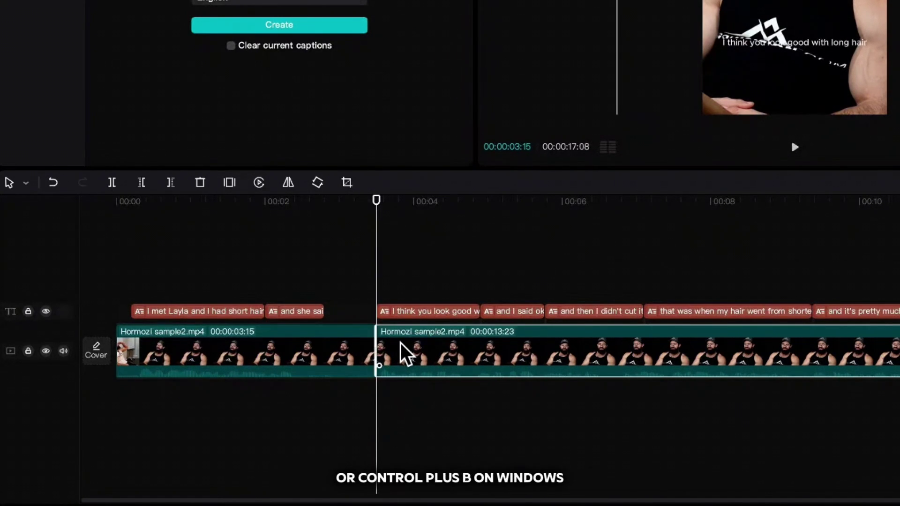
pyautogui.click(355, 343)
pyautogui.moveTo(375, 347); pyautogui.dragTo(322, 342)
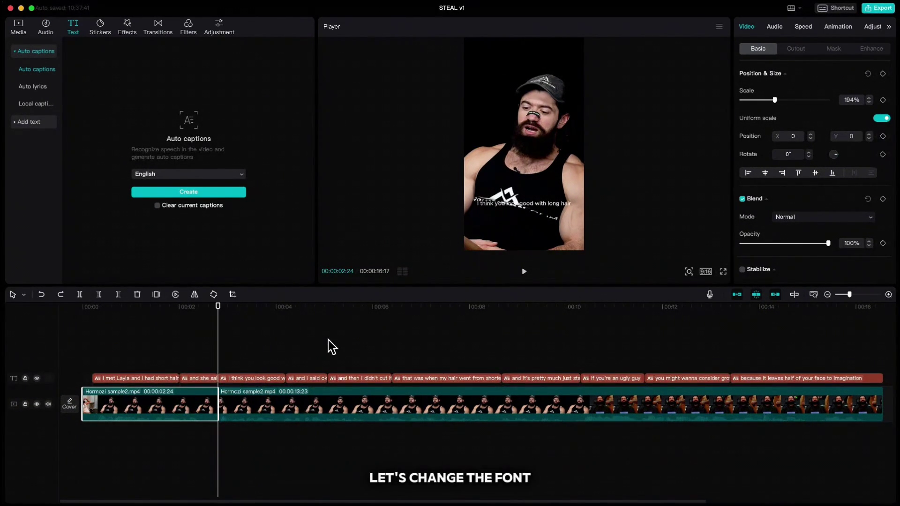
# Step: Select a caption and open its font list, showing System font at size 8
pyautogui.click(204, 379)
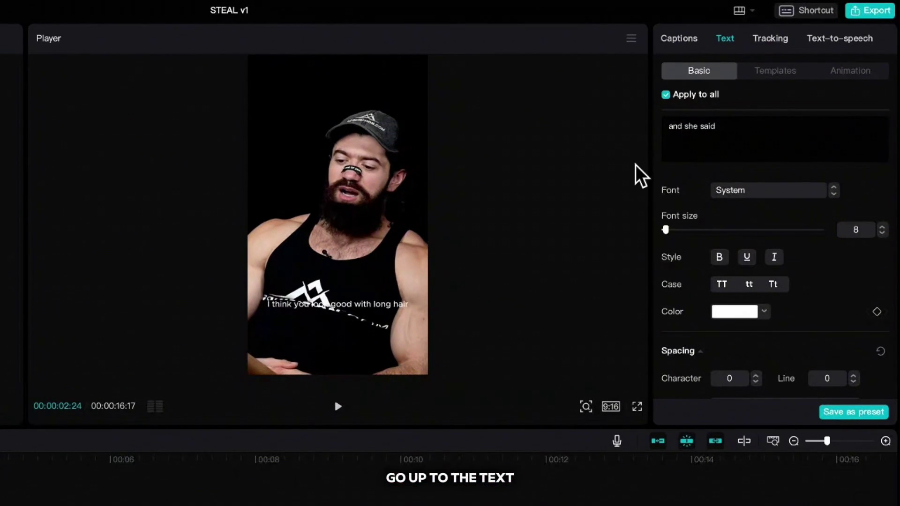
pyautogui.click(743, 191)
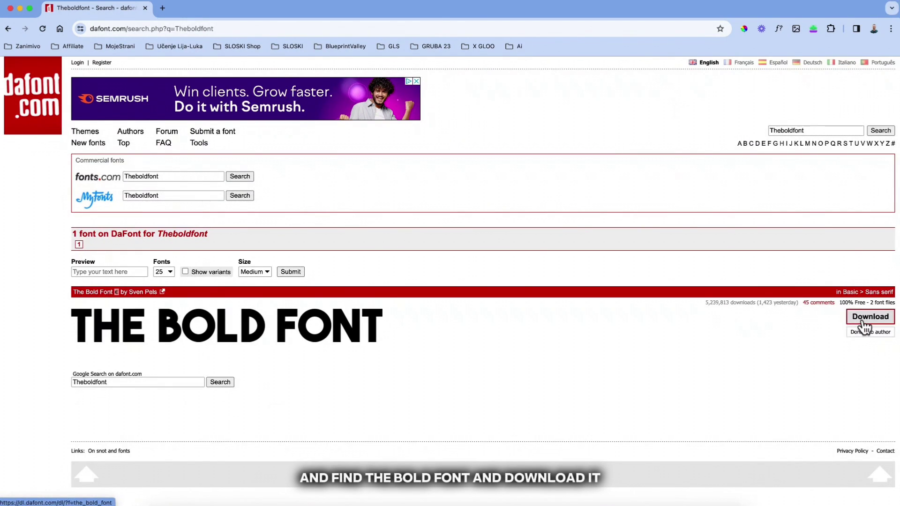
# Step: Download The Bold Font from DaFont and open its font page
pyautogui.click(864, 320)
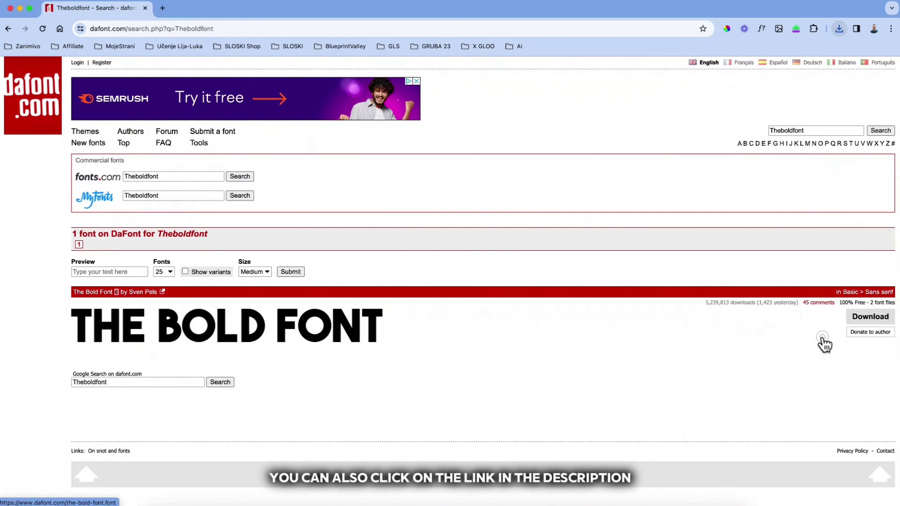
pyautogui.click(824, 344)
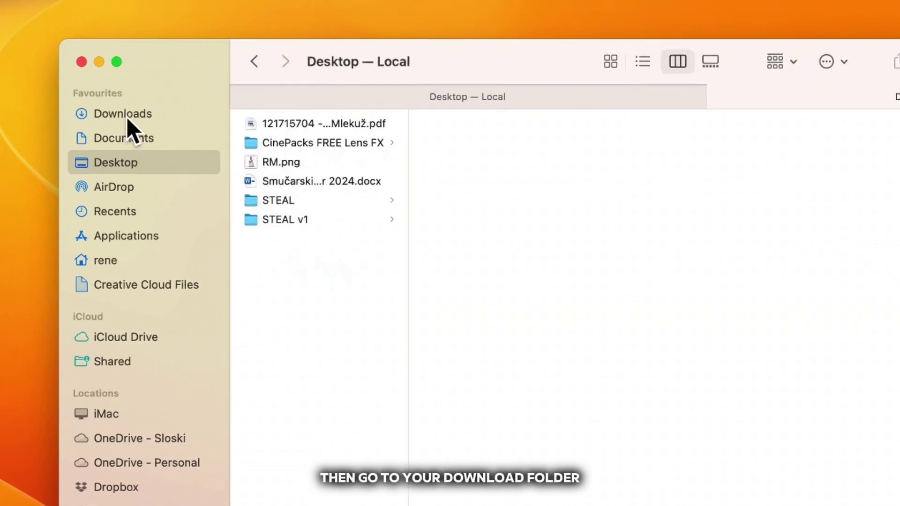
# Step: Open The Bold Font's TTF file from the Downloads folder to install it
pyautogui.click(123, 98)
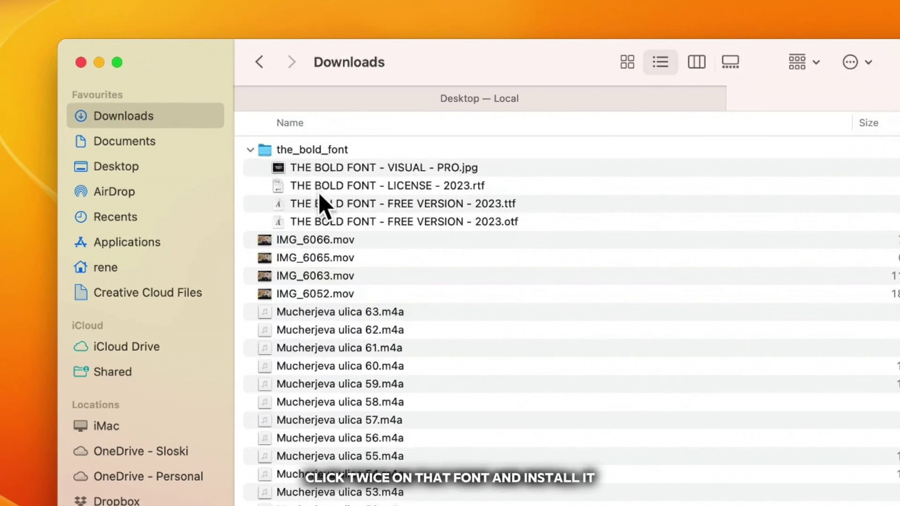
pyautogui.doubleClick(318, 203)
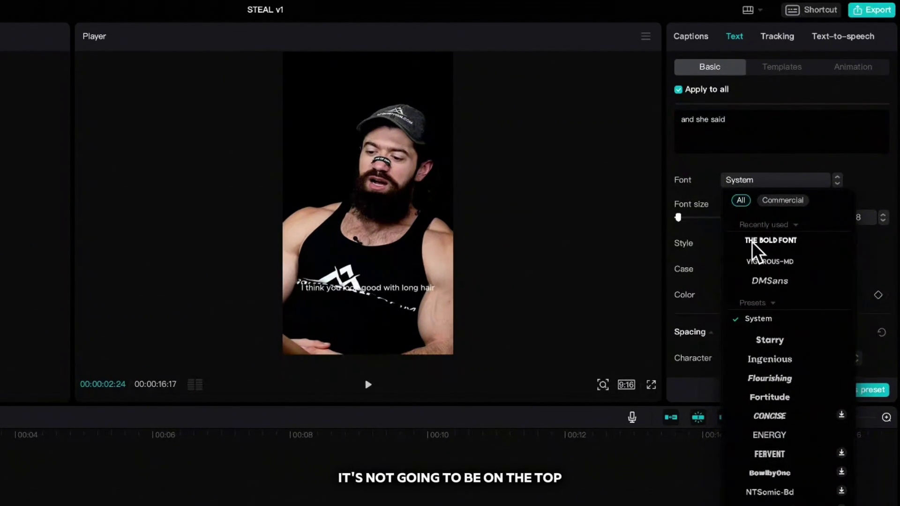
# Step: Apply THE BOLD FONT to all captions and raise the font size from 8 to 13
pyautogui.scroll(-1, 779, 365)
pyautogui.scroll(-15, 779, 366)
pyautogui.scroll(-10, 781, 368)
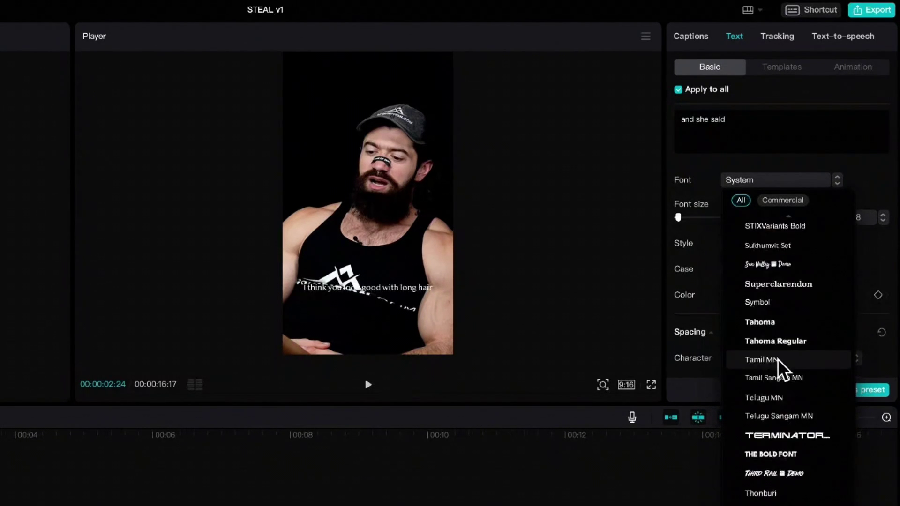
pyautogui.scroll(-1, 779, 364)
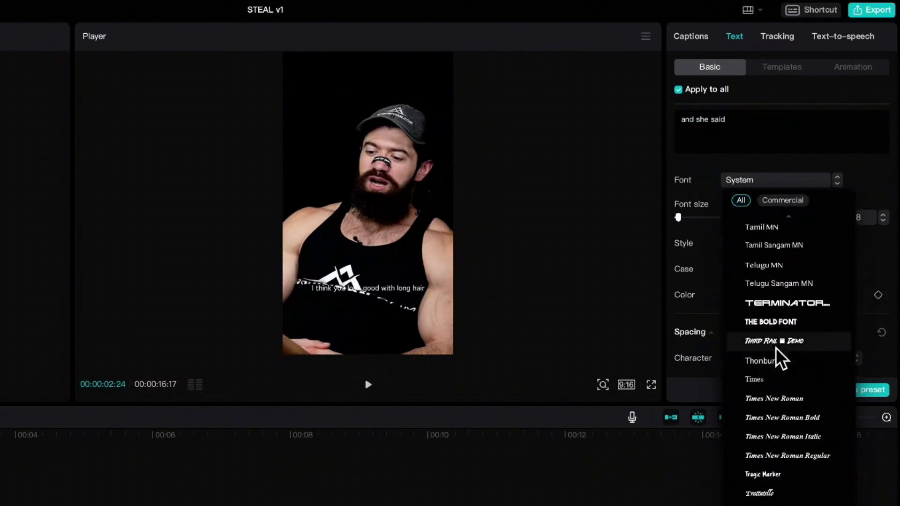
pyautogui.click(780, 323)
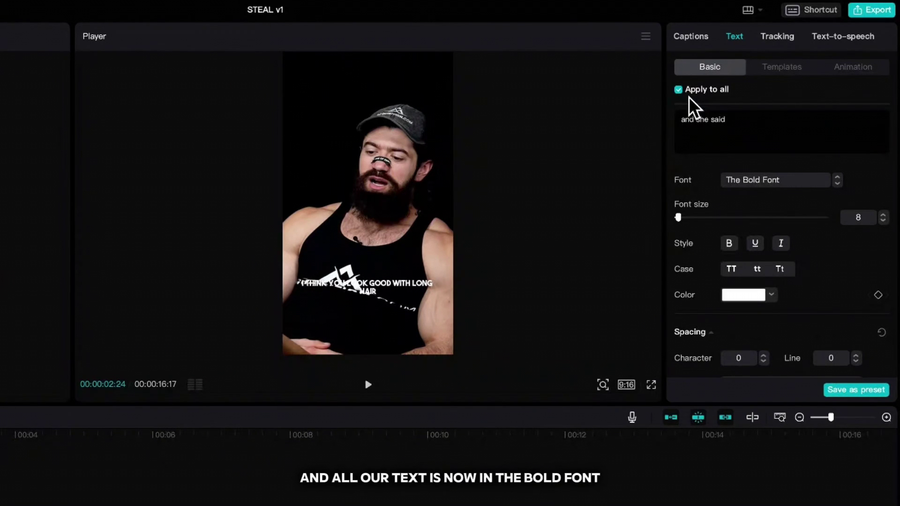
pyautogui.click(884, 215)
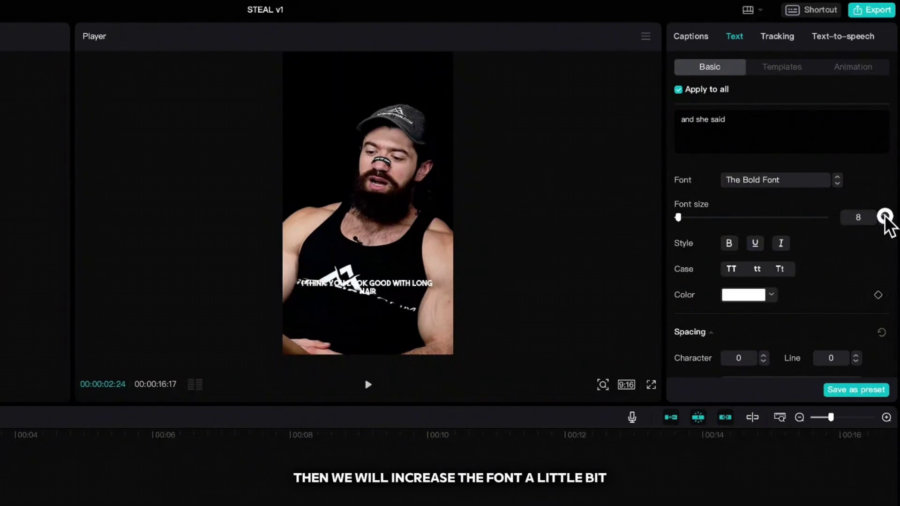
pyautogui.click(884, 215)
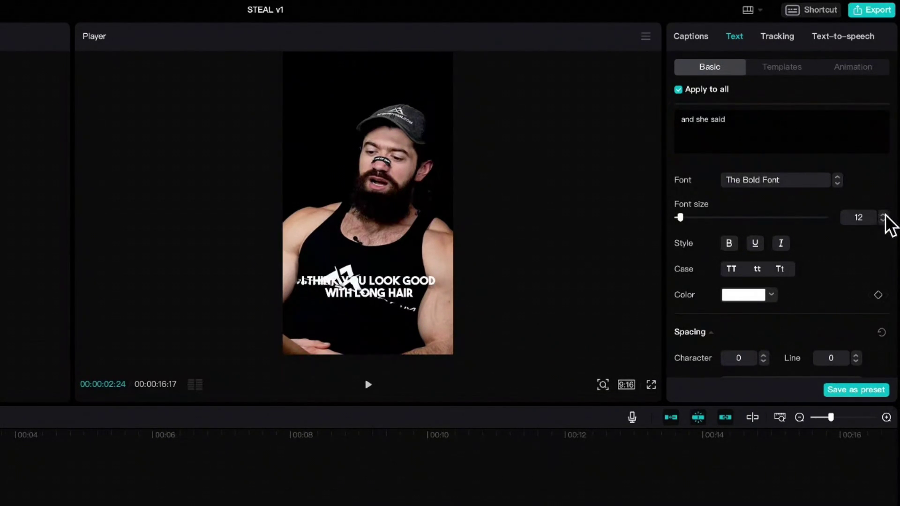
pyautogui.click(885, 216)
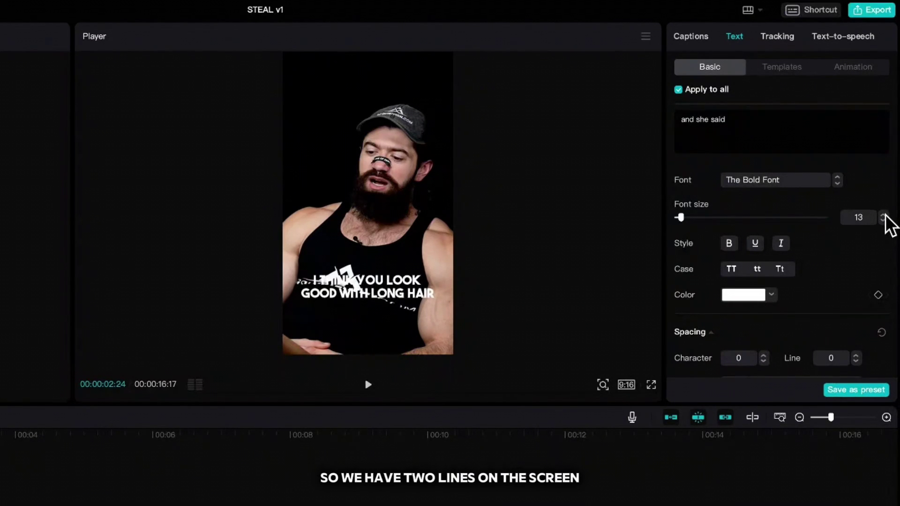
# Step: Turn on a black caption stroke with thickness 45, then move the playhead forward
pyautogui.scroll(-10, 798, 272)
pyautogui.scroll(-1, 800, 271)
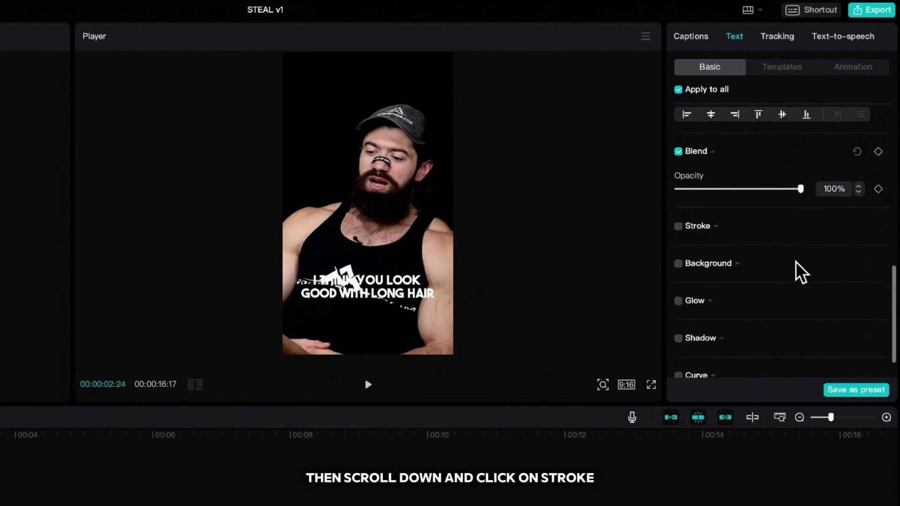
pyautogui.click(680, 227)
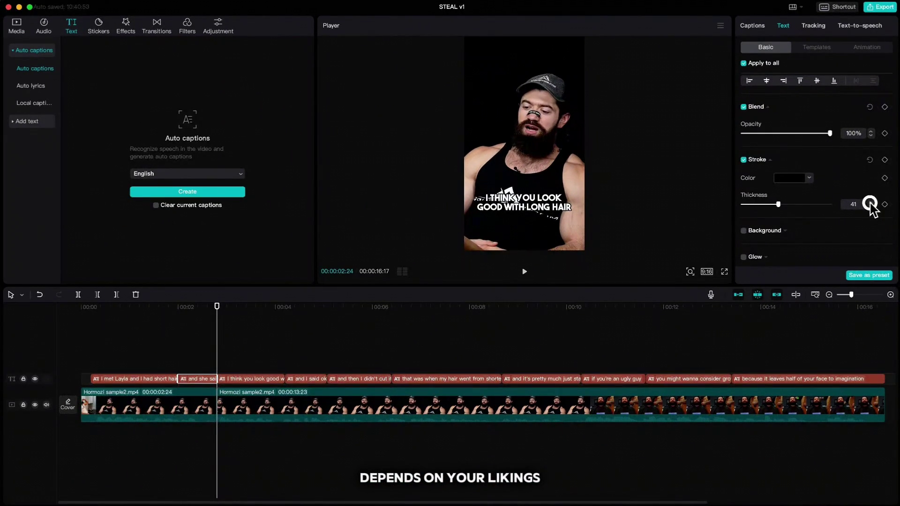
pyautogui.click(871, 202)
pyautogui.click(870, 202)
pyautogui.click(871, 201)
pyautogui.click(870, 201)
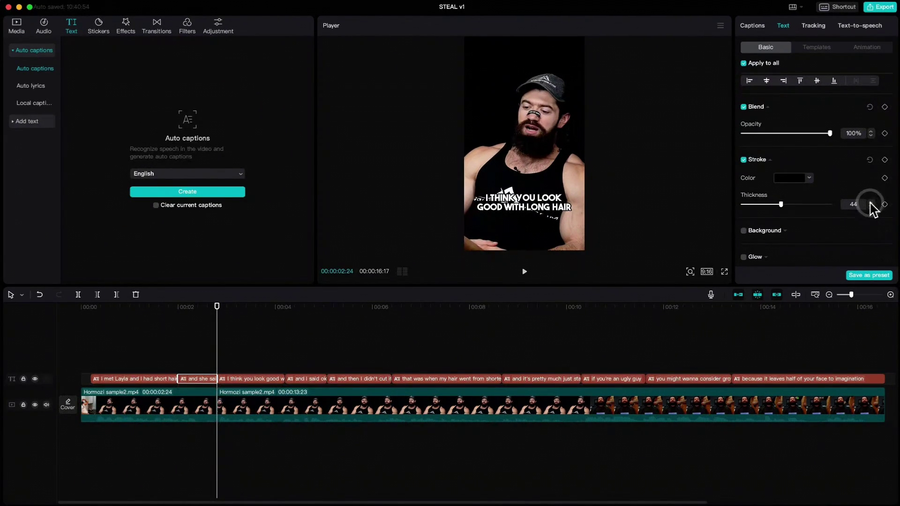
pyautogui.moveTo(217, 306)
pyautogui.mouseDown()
pyautogui.moveTo(358, 309)
pyautogui.moveTo(405, 325)
pyautogui.mouseUp()
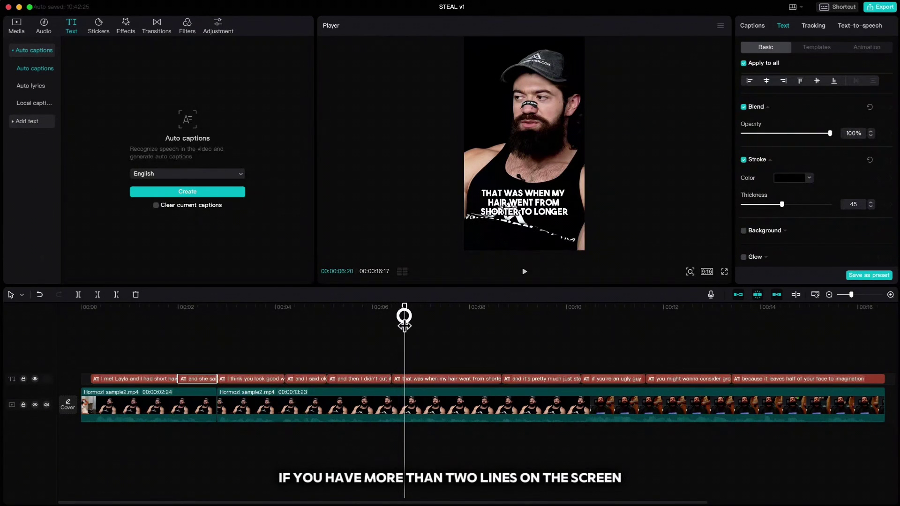
# Step: Split caption 6 after 'from' so 'shorter to longer' becomes its own caption
pyautogui.click(436, 380)
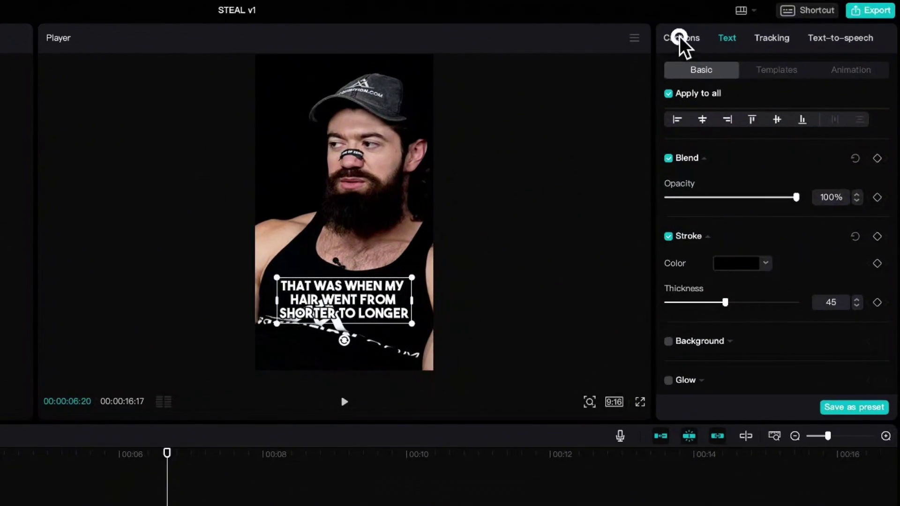
pyautogui.click(680, 39)
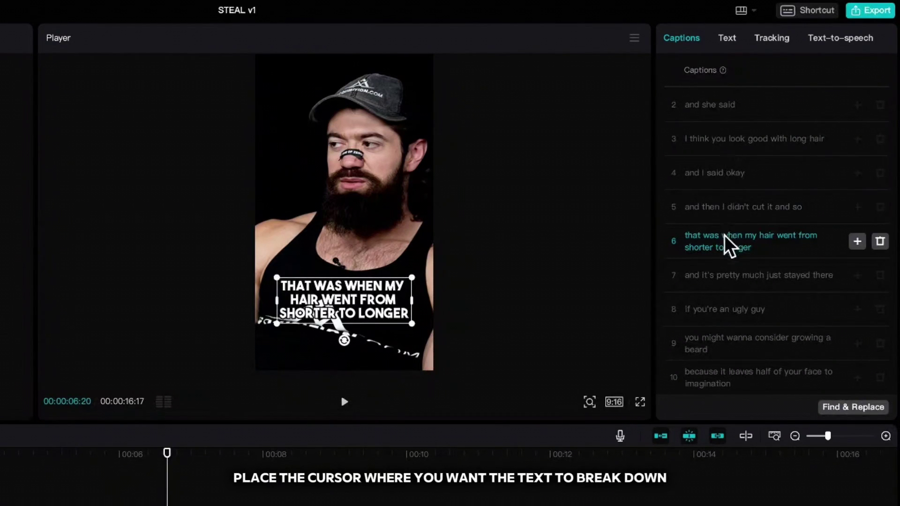
pyautogui.click(817, 236)
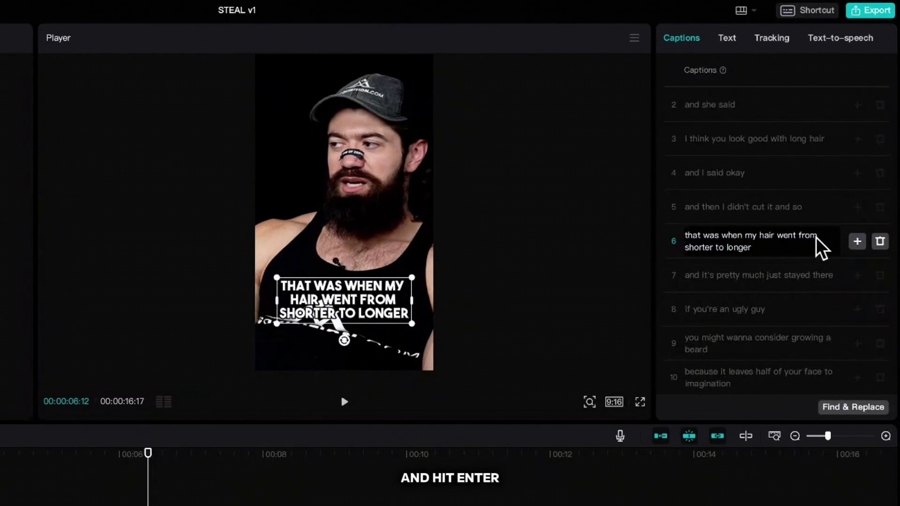
pyautogui.press('Return')
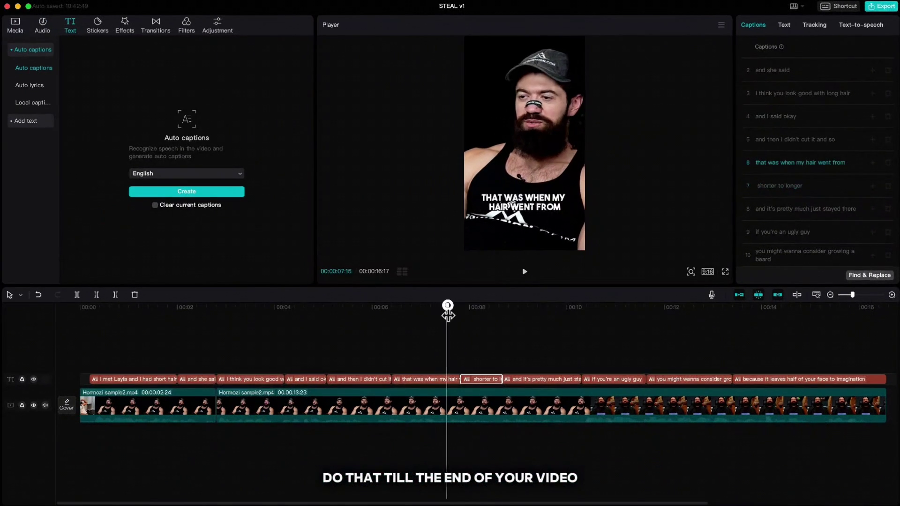
# Step: Split the next caption after 'consider' and 'face', and move 'to imagination' higher in frame
pyautogui.moveTo(446, 305); pyautogui.dragTo(676, 307)
pyautogui.click(705, 380)
pyautogui.click(828, 253)
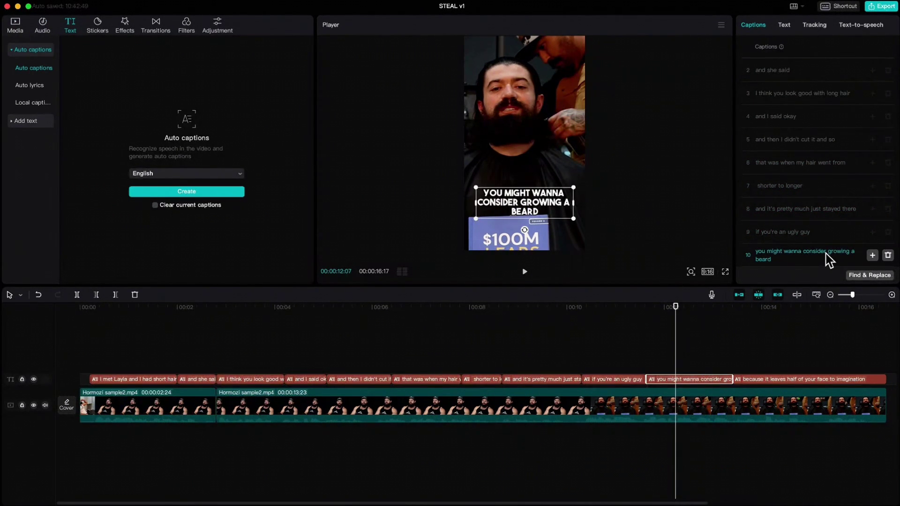
pyautogui.press('Return')
pyautogui.scroll(-2, 787, 232)
pyautogui.click(844, 254)
pyautogui.press('Return')
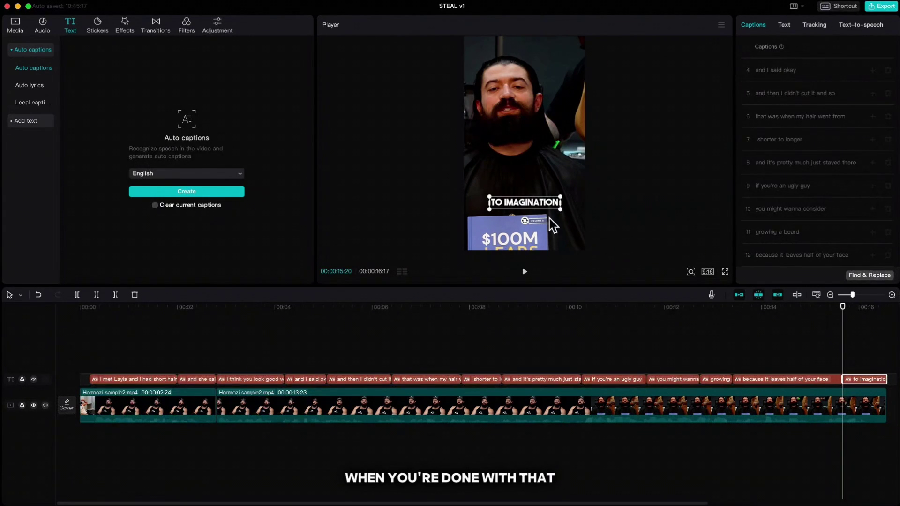
pyautogui.moveTo(535, 209); pyautogui.dragTo(536, 179)
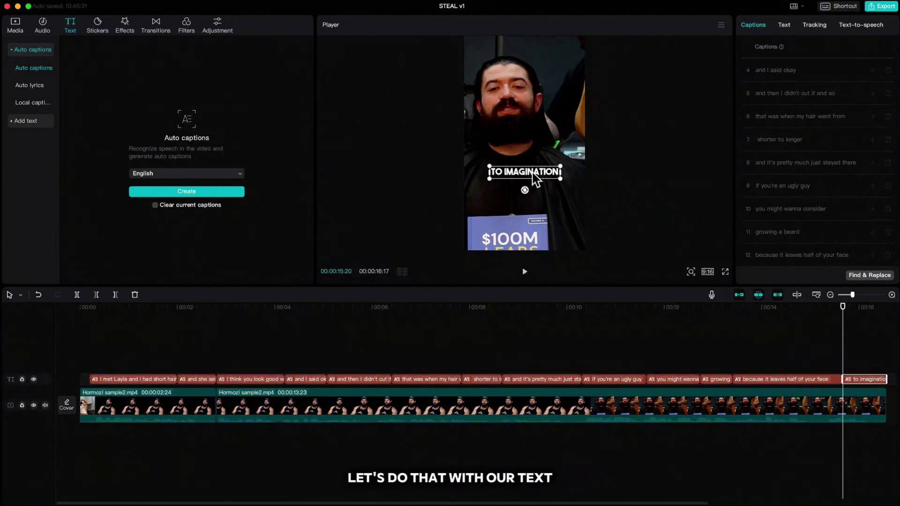
# Step: Duplicate the first 'I met Layla' caption onto a new track and disable the copy
pyautogui.click(534, 178)
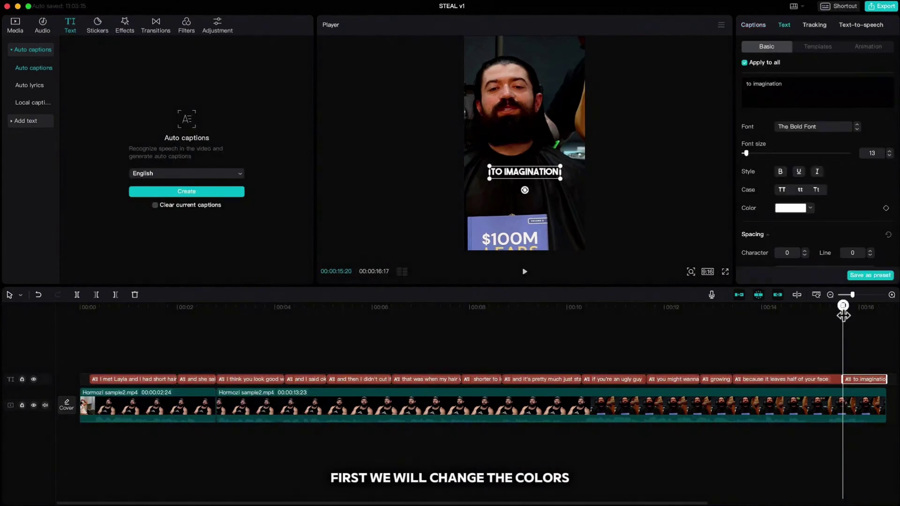
pyautogui.click(412, 308)
pyautogui.moveTo(350, 320); pyautogui.dragTo(90, 320)
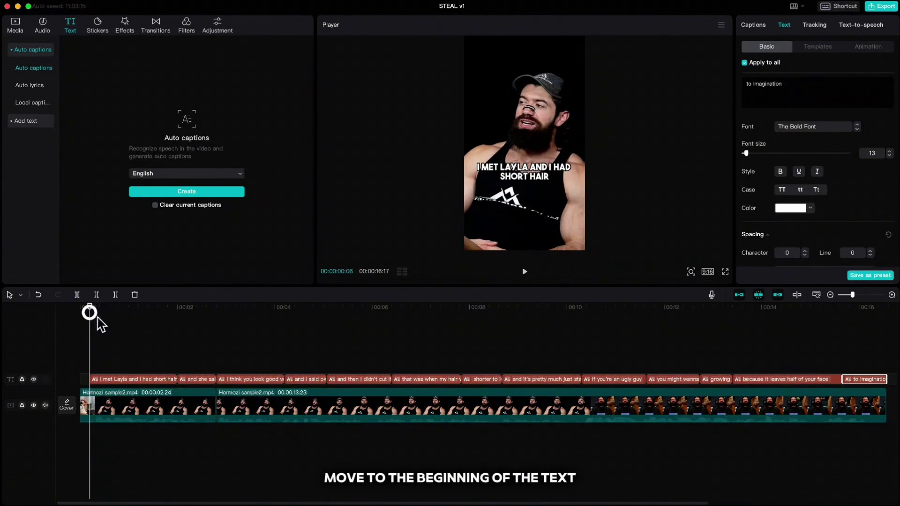
pyautogui.click(118, 380)
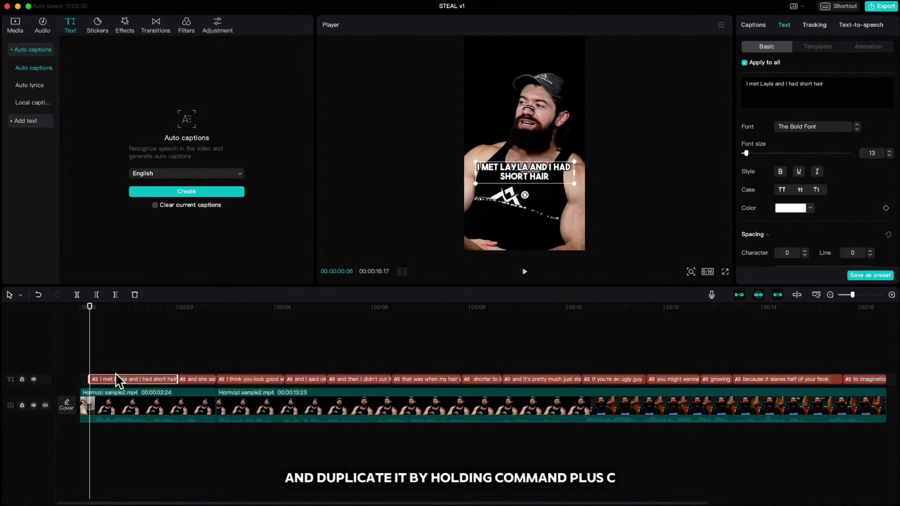
pyautogui.press('super+c')
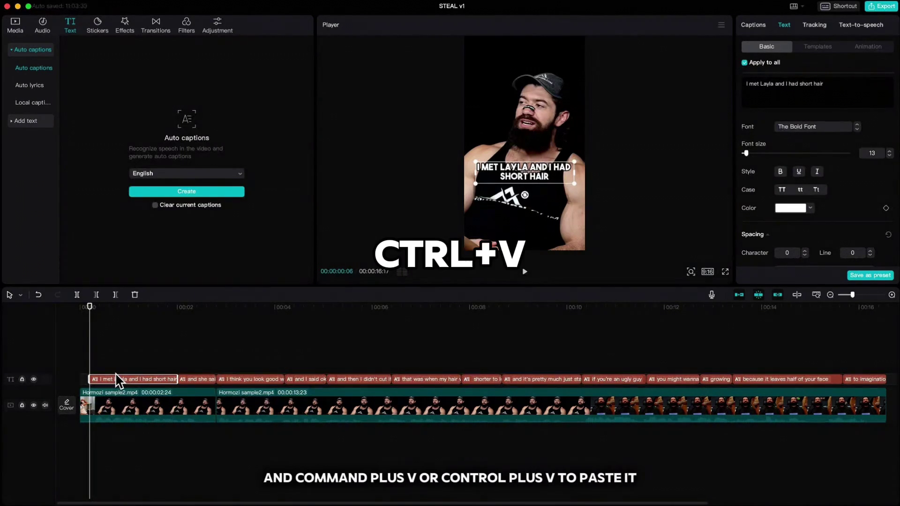
pyautogui.hotkey('ctrl', 'v')
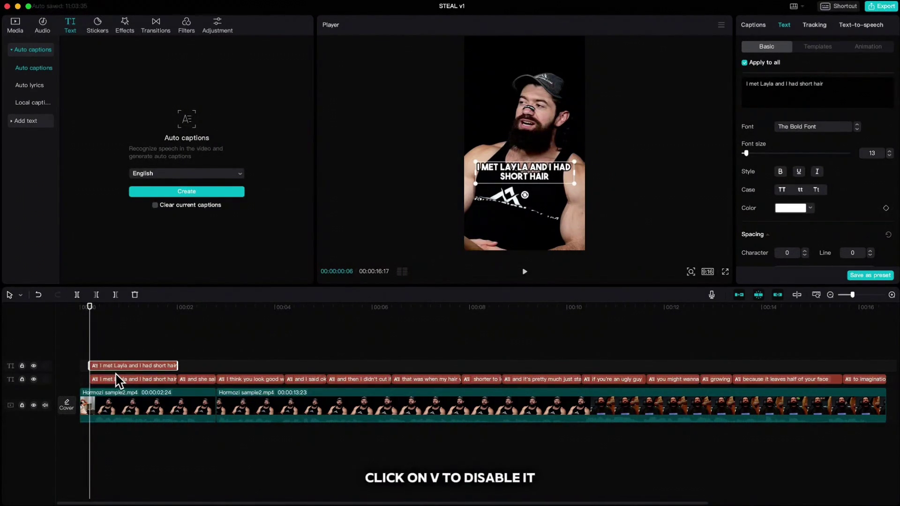
pyautogui.press('v')
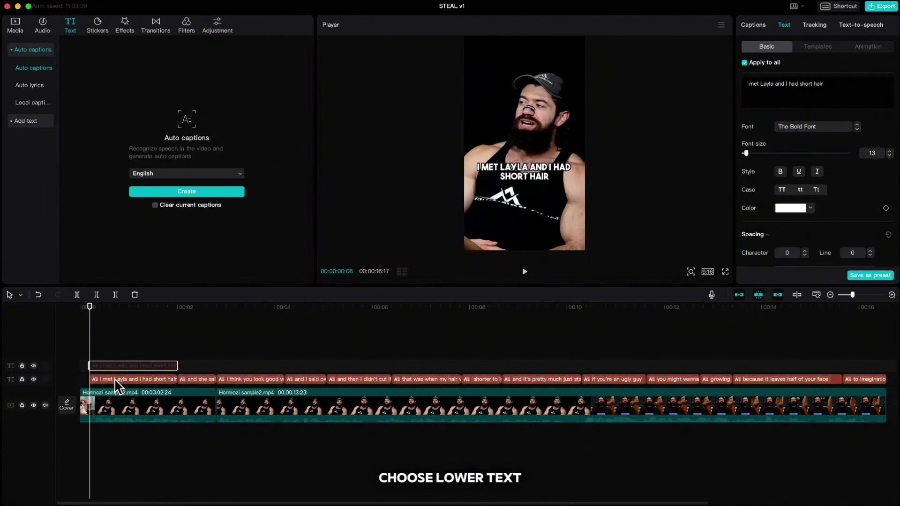
# Step: Color 'I met Layla and I had' blue on the lower caption and 'short hair' blue (0082FF) on the upper
pyautogui.click(116, 387)
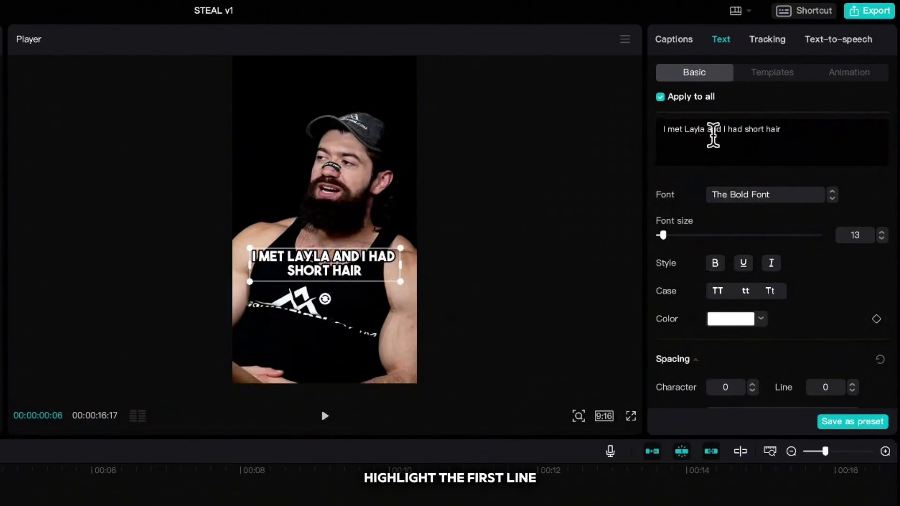
pyautogui.moveTo(742, 128); pyautogui.dragTo(659, 127)
pyautogui.click(724, 319)
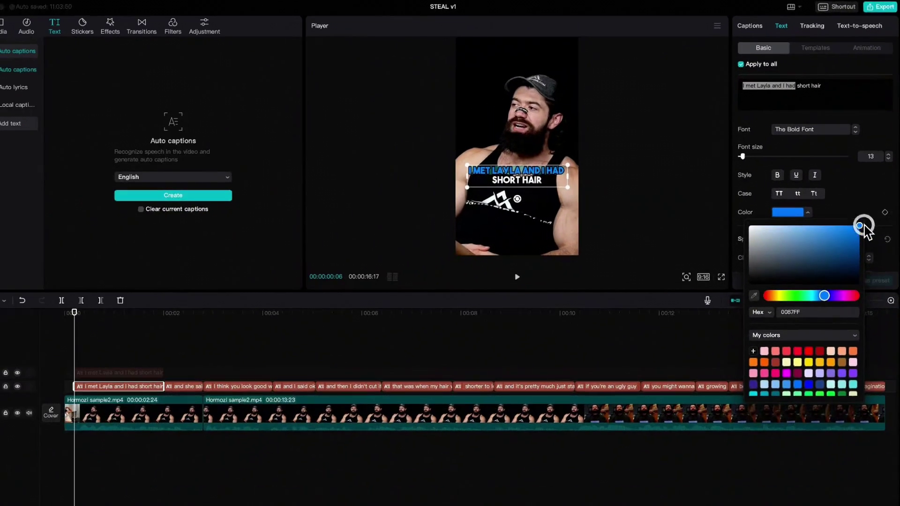
pyautogui.click(781, 274)
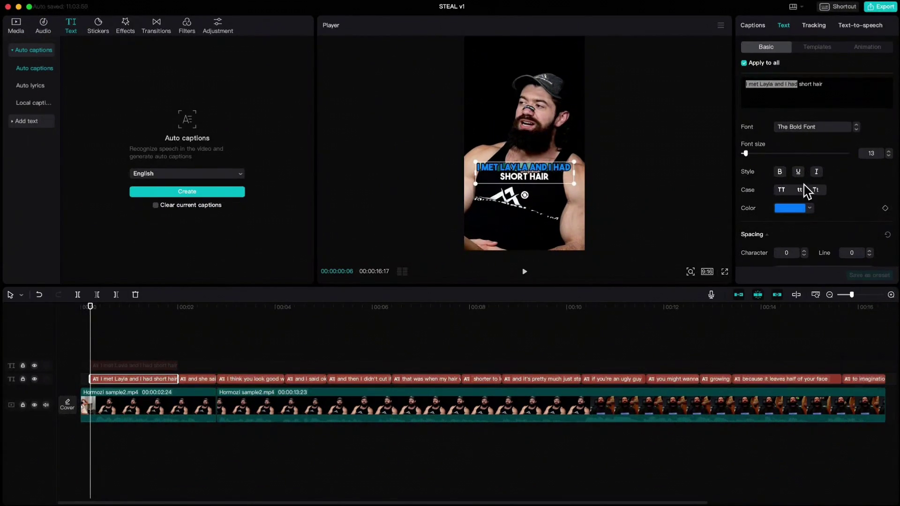
pyautogui.click(133, 365)
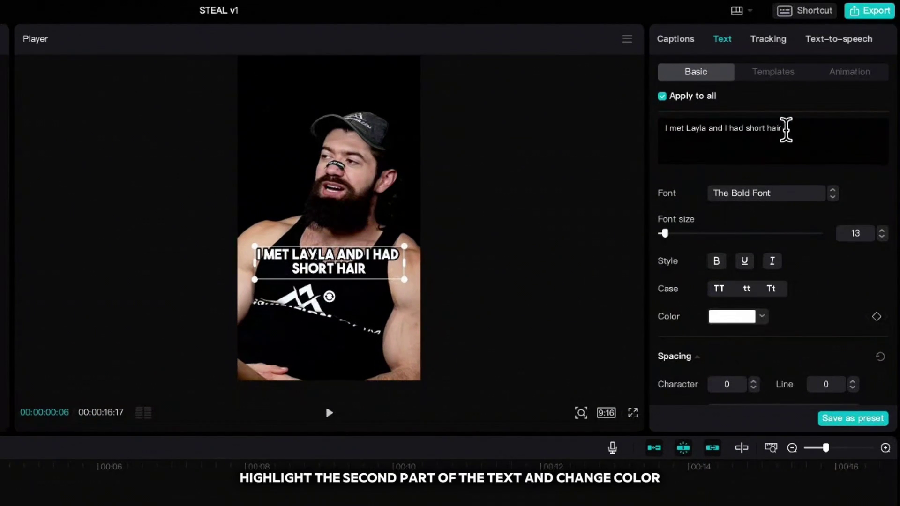
pyautogui.moveTo(787, 128); pyautogui.dragTo(745, 128)
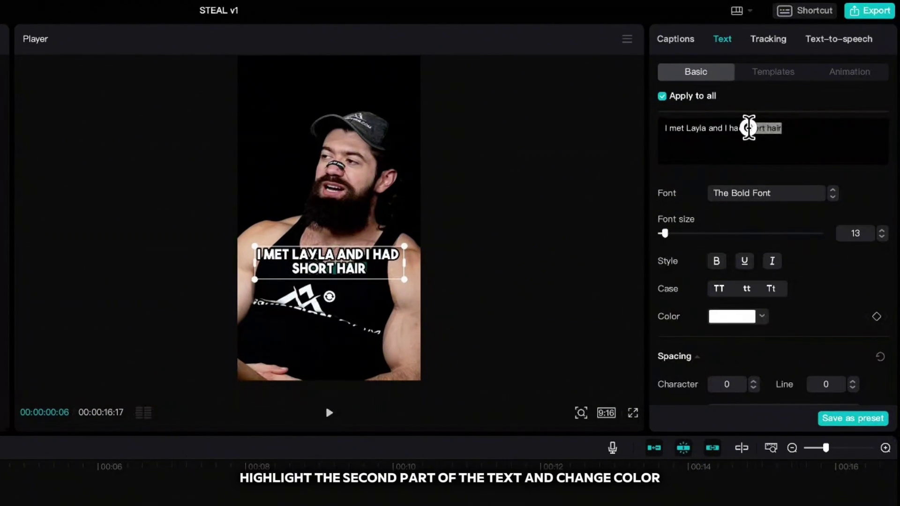
pyautogui.click(720, 316)
pyautogui.click(824, 346)
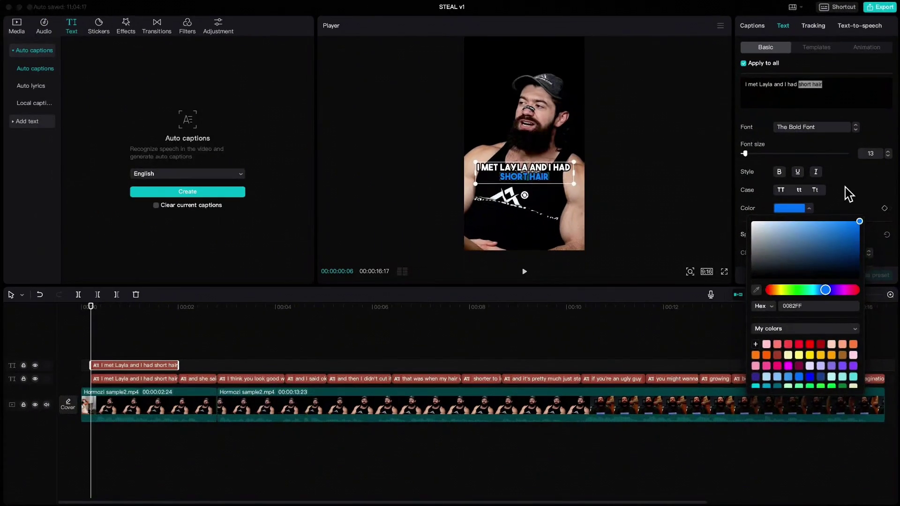
# Step: Cut both caption copies at 'short hair' (00:00:01:15), keeping the lower's first half and upper's second, then play back
pyautogui.click(845, 190)
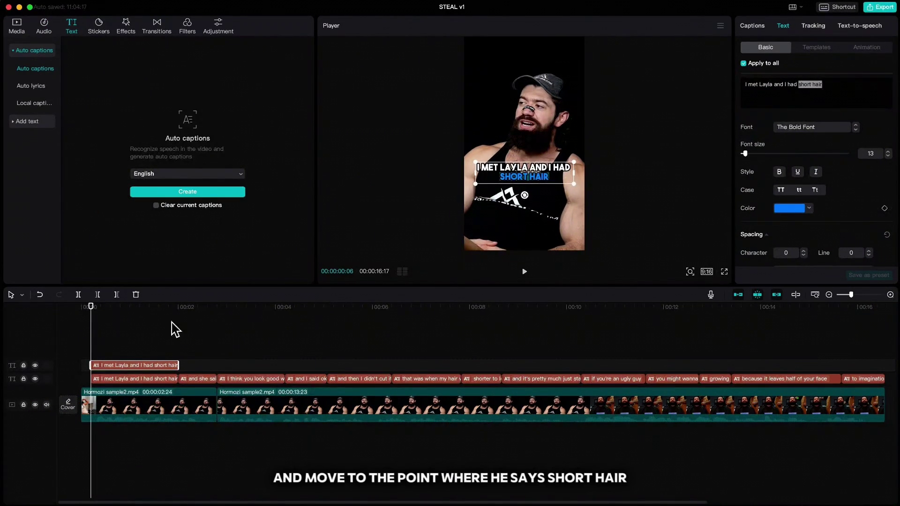
pyautogui.moveTo(94, 309); pyautogui.dragTo(154, 307)
pyautogui.moveTo(157, 348); pyautogui.dragTo(165, 374)
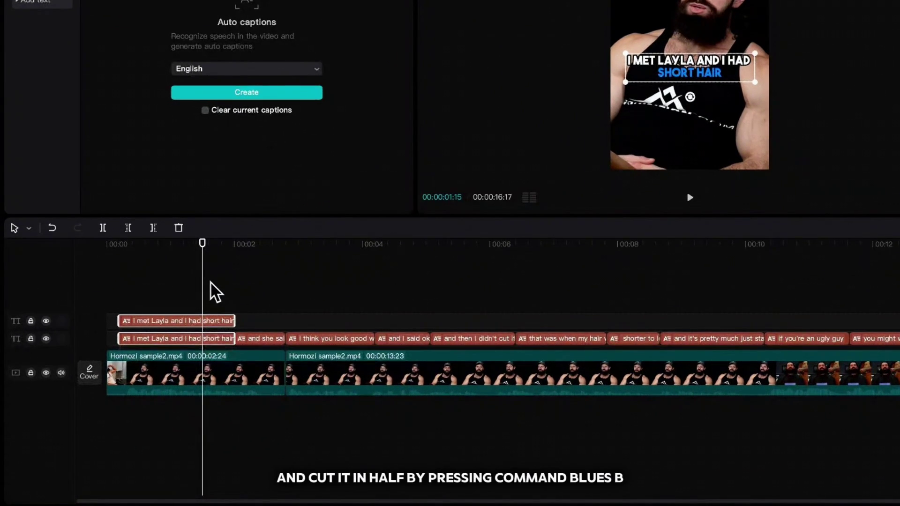
pyautogui.press('super+b')
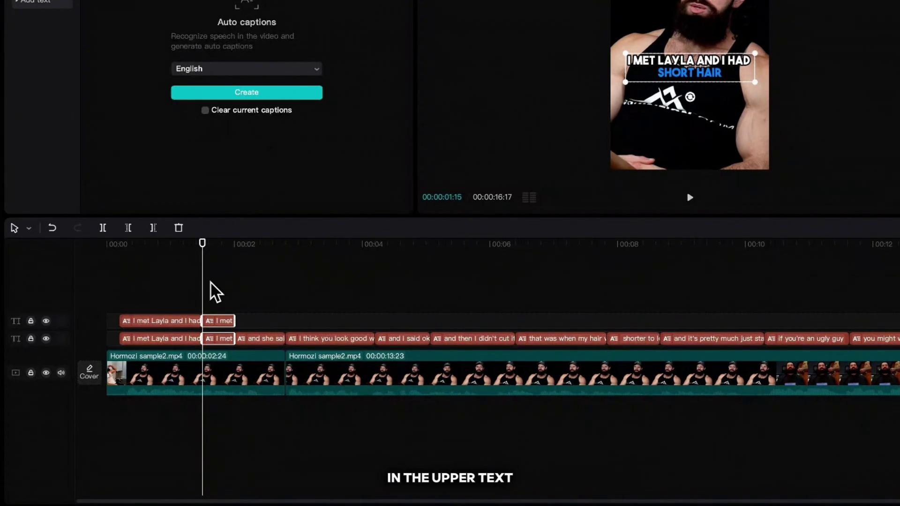
pyautogui.click(159, 320)
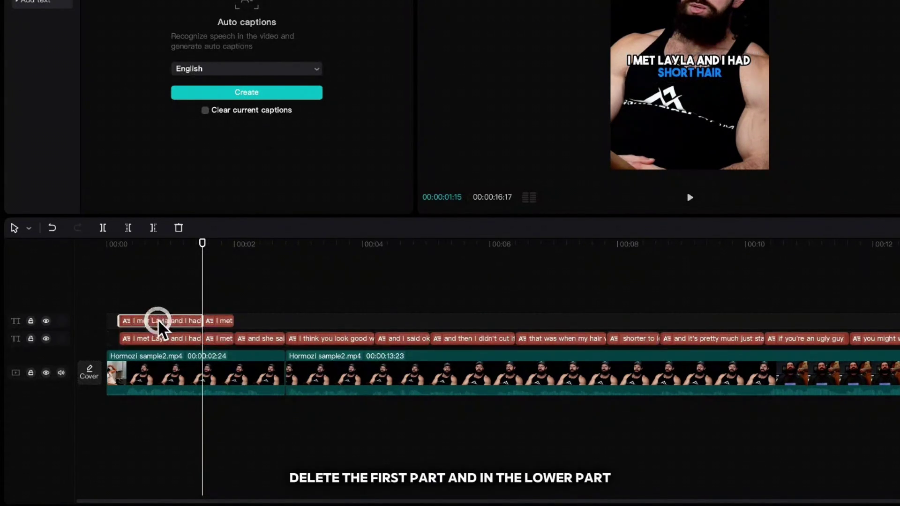
pyautogui.press('Delete')
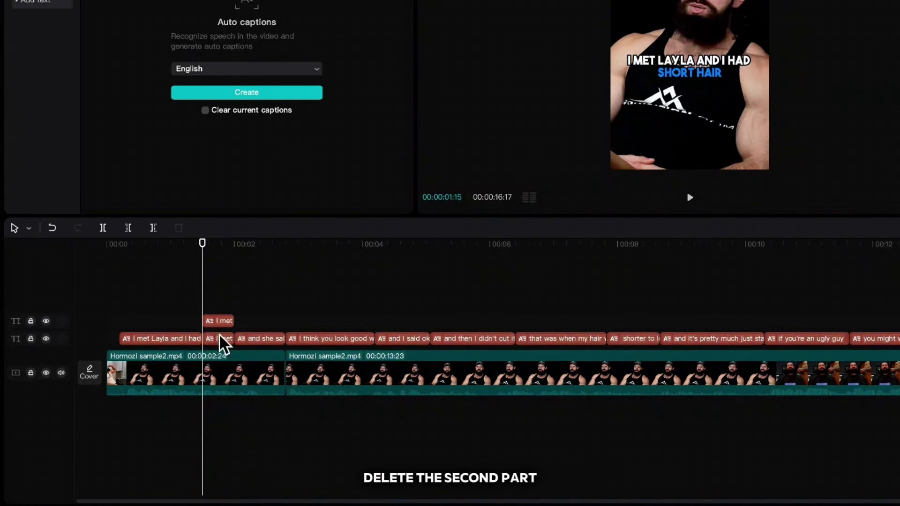
pyautogui.click(223, 340)
pyautogui.press('Delete')
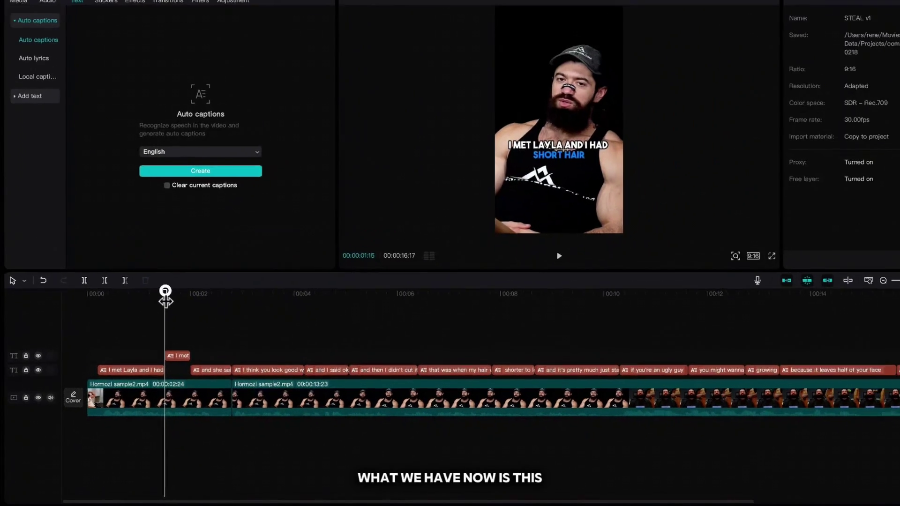
pyautogui.moveTo(202, 243); pyautogui.dragTo(90, 263)
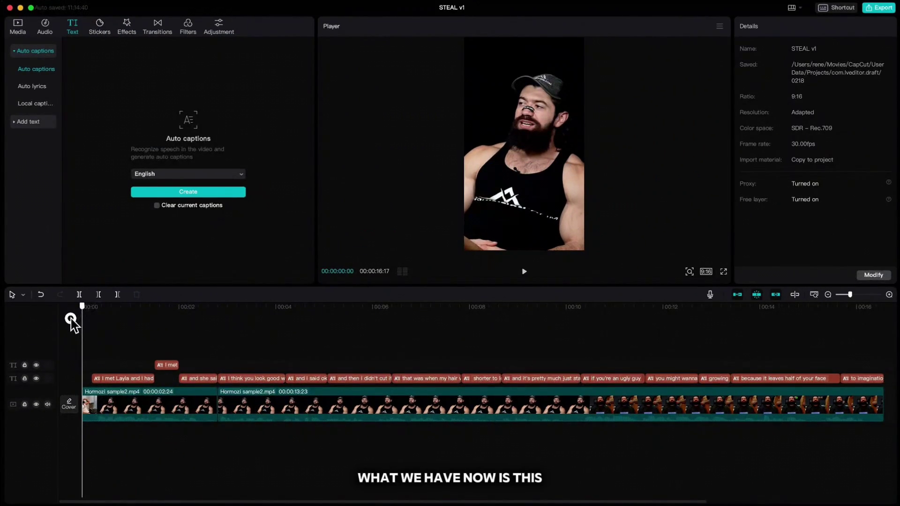
pyautogui.press('space')
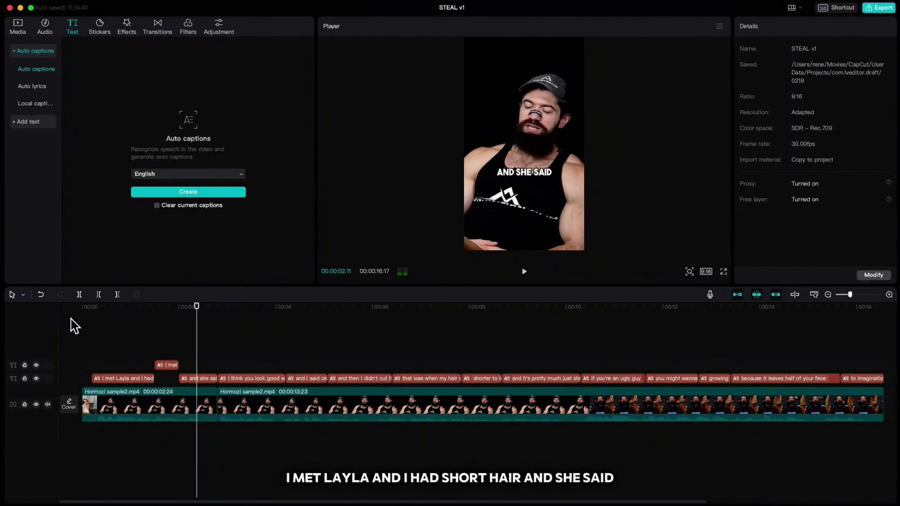
# Step: With Apply to all off, make 'good with long hair' green (34EE4E) in the 'I think you look' caption
pyautogui.press('space')
pyautogui.moveTo(196, 308); pyautogui.dragTo(232, 318)
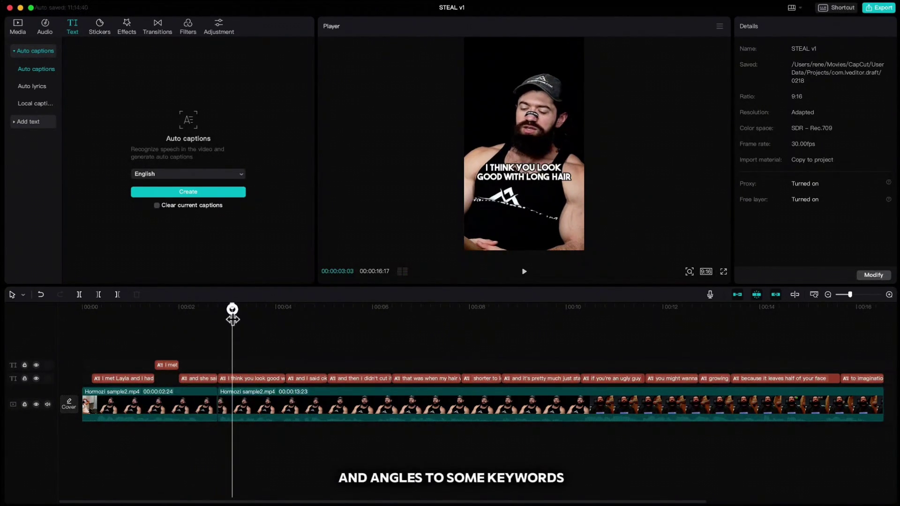
pyautogui.click(260, 375)
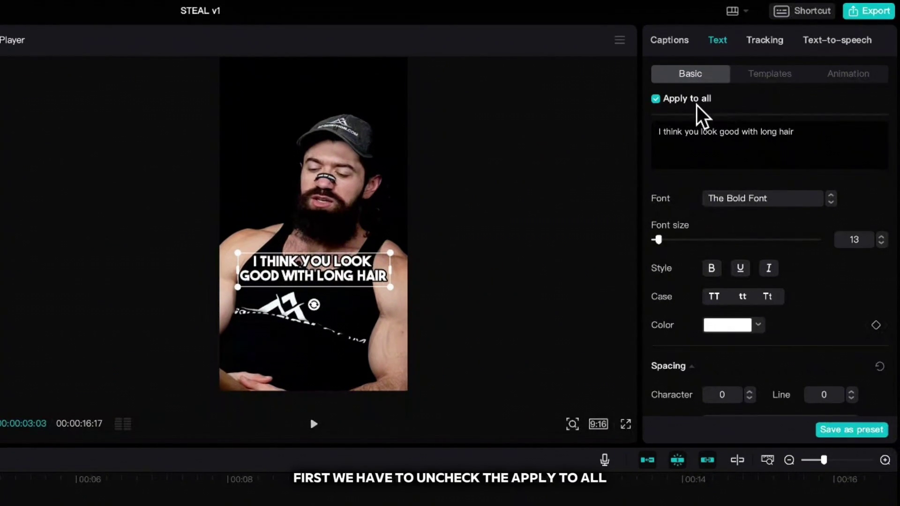
pyautogui.click(656, 99)
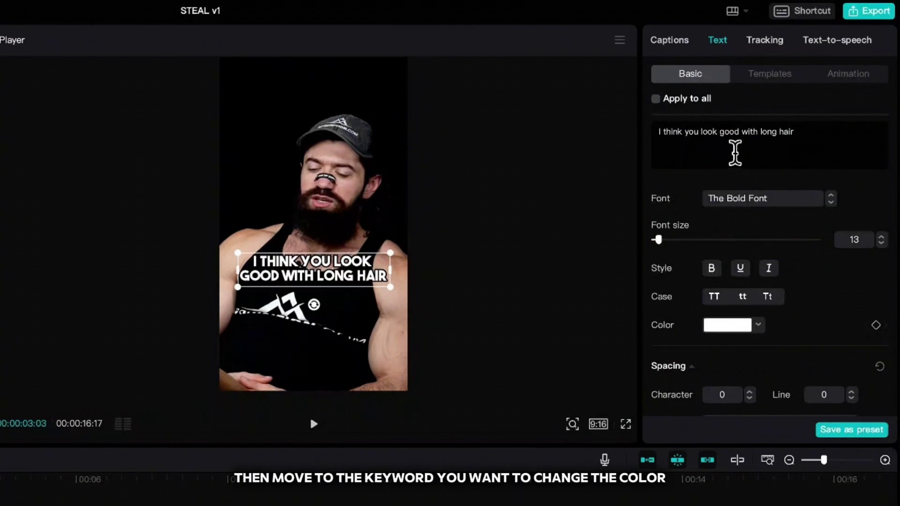
pyautogui.moveTo(722, 135); pyautogui.dragTo(803, 133)
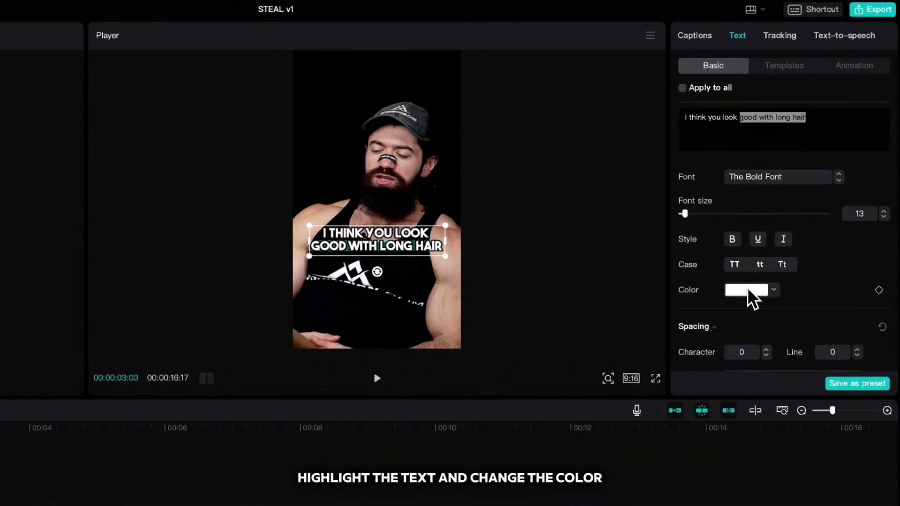
pyautogui.click(729, 327)
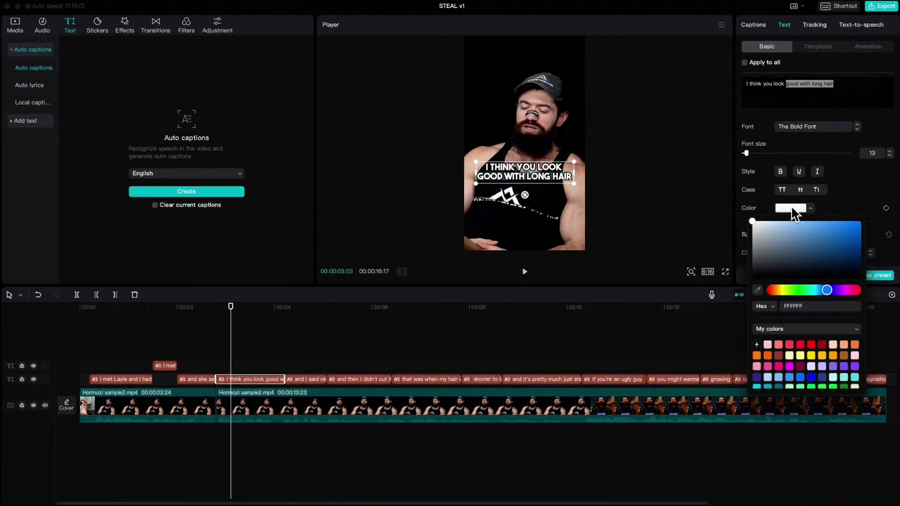
pyautogui.scroll(-2, 824, 361)
pyautogui.click(823, 364)
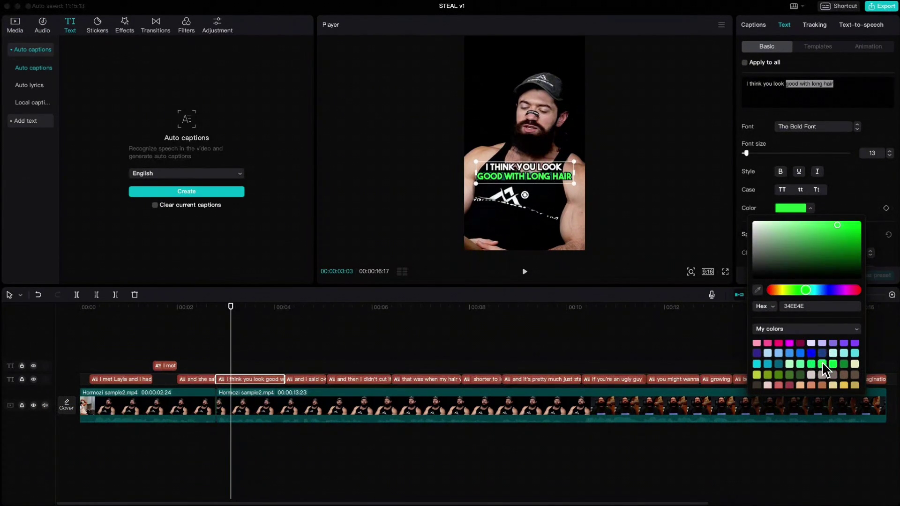
pyautogui.click(851, 204)
# Step: Color the word 'okay' green in the 'and I said okay' caption
pyautogui.moveTo(265, 308); pyautogui.dragTo(295, 308)
pyautogui.click(310, 380)
pyautogui.click(791, 208)
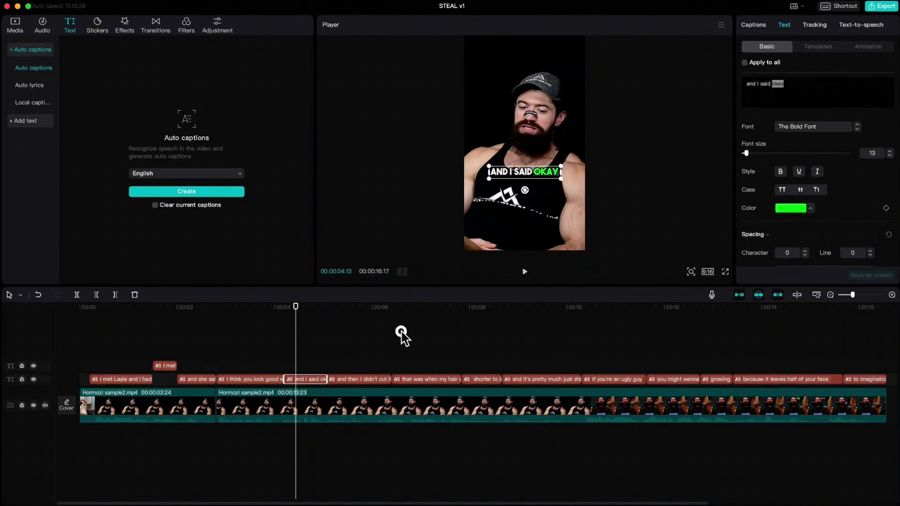
pyautogui.click(400, 328)
pyautogui.moveTo(400, 328); pyautogui.dragTo(473, 331)
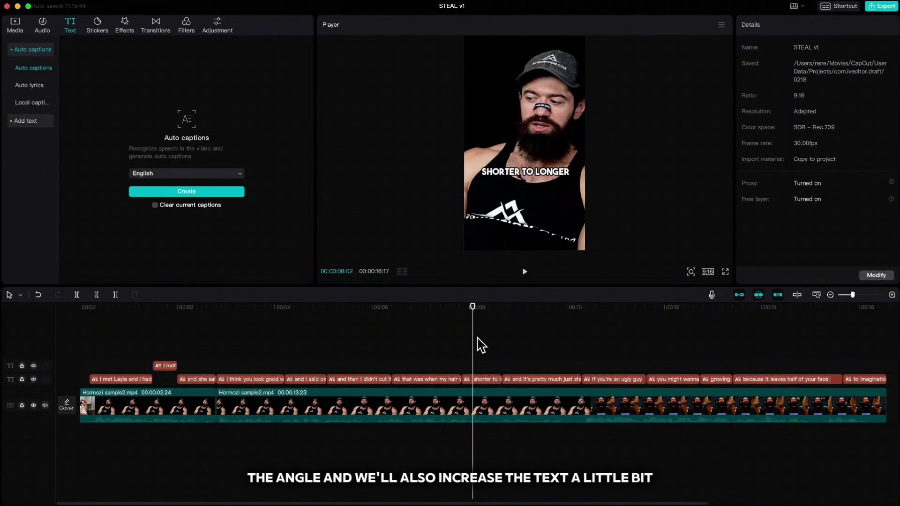
# Step: Make the word 'shorter' yellow (FFDE00) in the shorter to longer caption
pyautogui.click(484, 380)
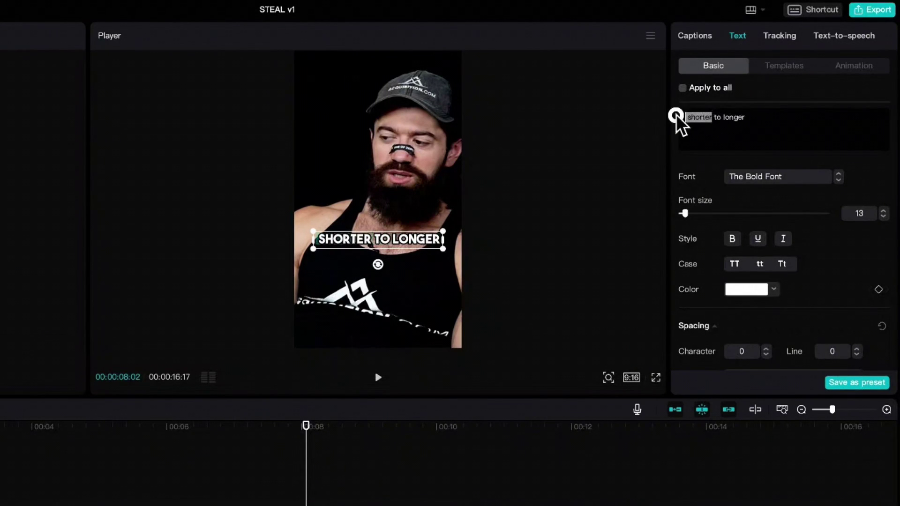
pyautogui.click(751, 292)
pyautogui.click(775, 494)
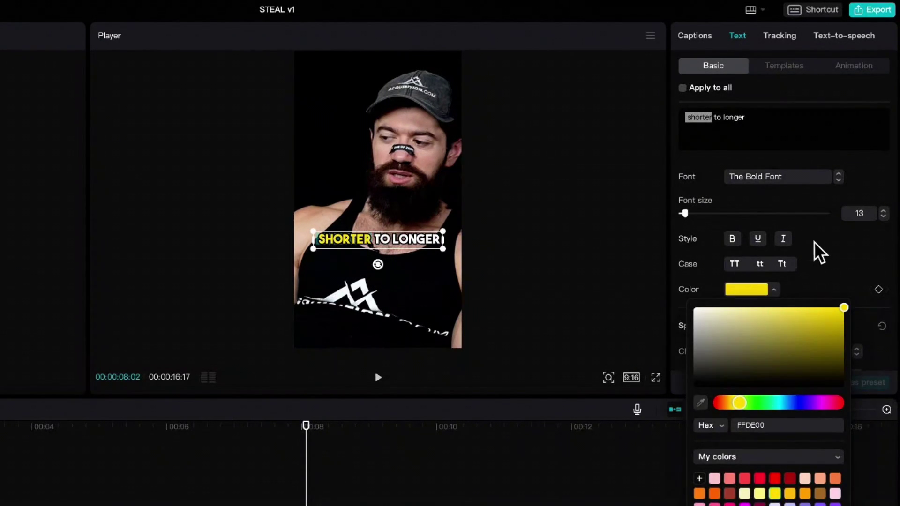
pyautogui.click(818, 253)
# Step: Tilt the caption to -6° and scale it up to 112%
pyautogui.scroll(-5, 804, 291)
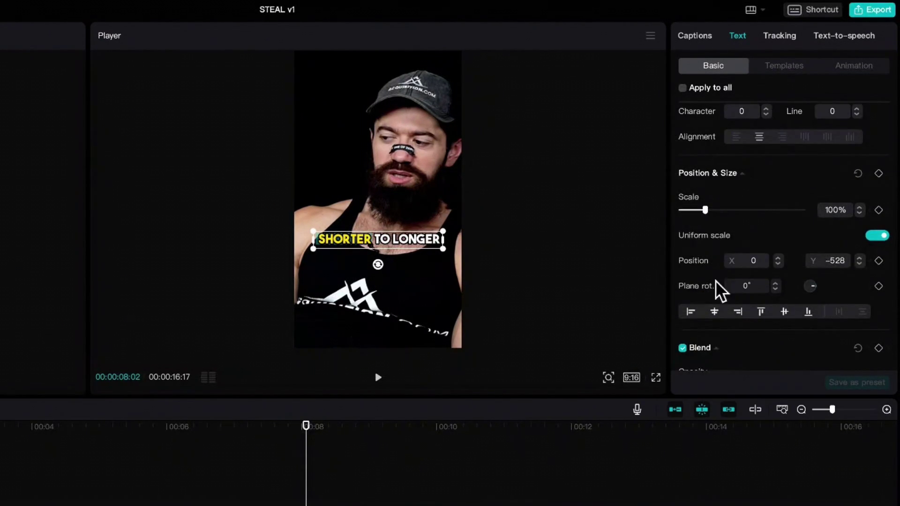
pyautogui.moveTo(378, 264); pyautogui.dragTo(383, 265)
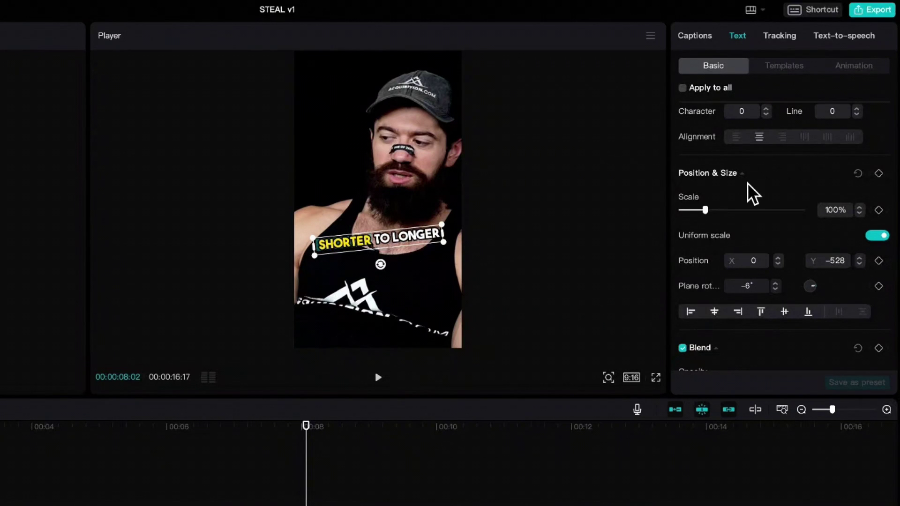
pyautogui.click(859, 207)
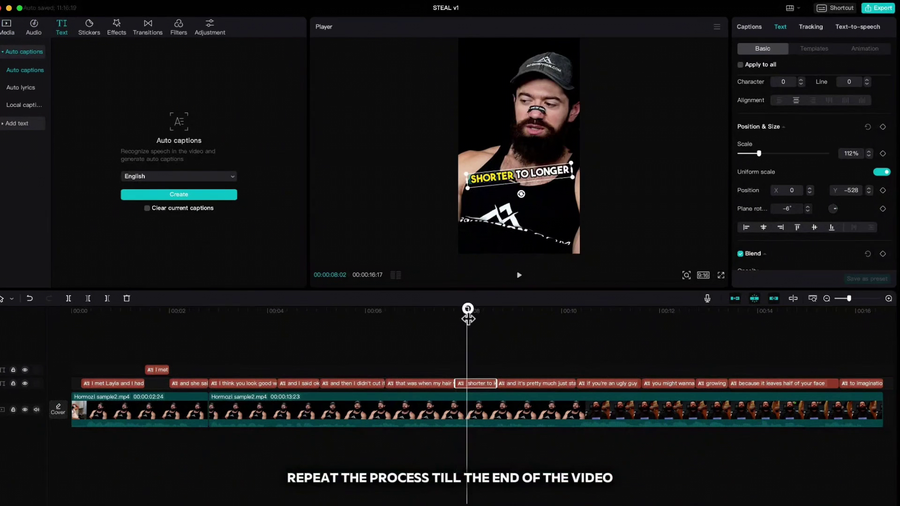
# Step: Color the word 'ugly' red in the 'if you're an ugly guy' caption
pyautogui.click(552, 378)
pyautogui.scroll(5, 779, 89)
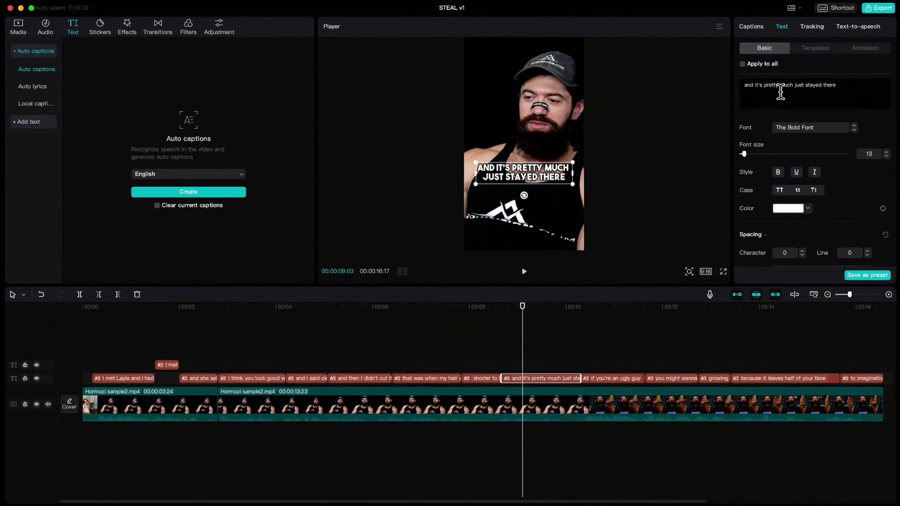
pyautogui.click(788, 208)
pyautogui.moveTo(553, 307); pyautogui.dragTo(597, 307)
pyautogui.click(613, 378)
pyautogui.click(788, 209)
# Step: Color the word 'beard' green in the tilted growing caption
pyautogui.click(801, 347)
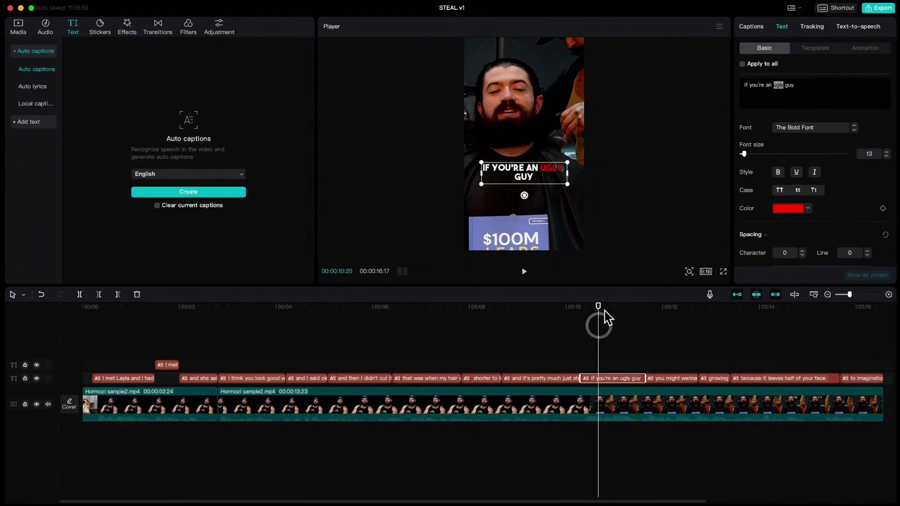
pyautogui.click(705, 307)
pyautogui.click(788, 208)
pyautogui.click(820, 393)
pyautogui.scroll(-3, 811, 207)
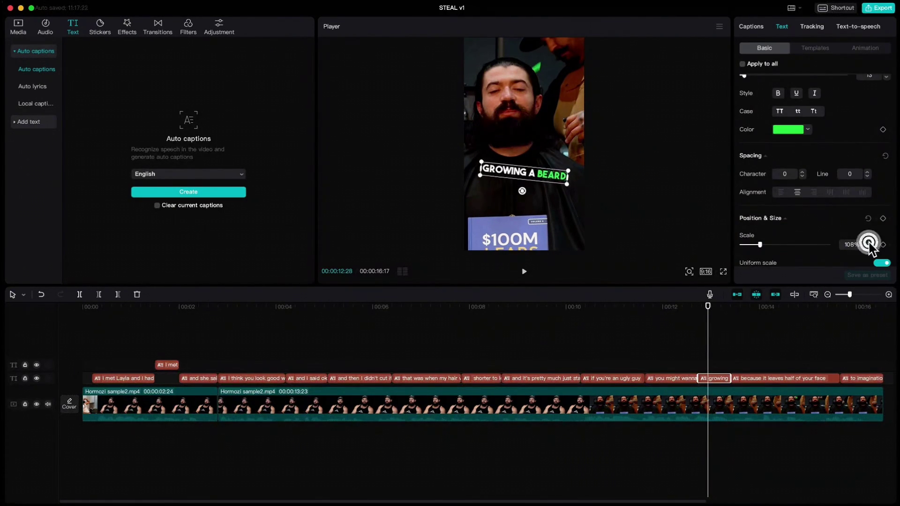
# Step: Color 'your face' green in the 'because it leaves half' caption
pyautogui.moveTo(708, 307); pyautogui.dragTo(748, 306)
pyautogui.scroll(3, 780, 96)
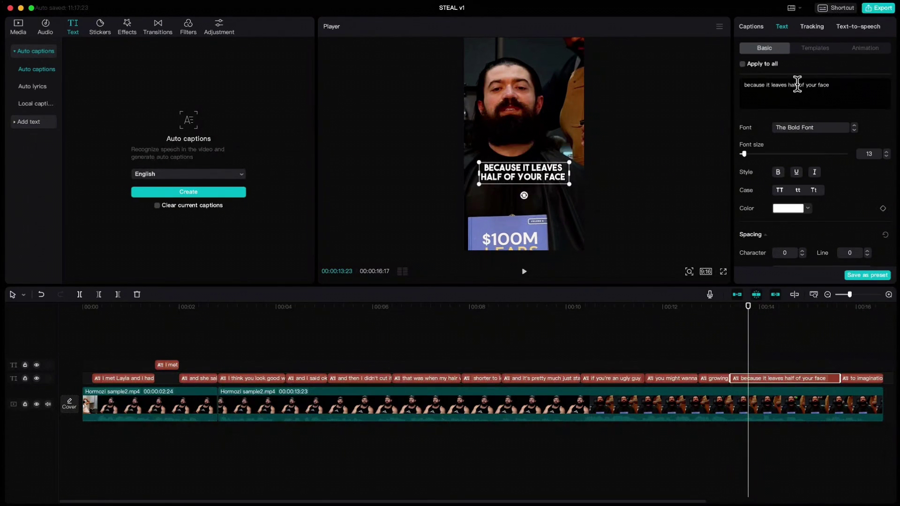
pyautogui.moveTo(805, 85); pyautogui.dragTo(830, 84)
pyautogui.click(788, 208)
pyautogui.click(808, 239)
pyautogui.moveTo(748, 305); pyautogui.dragTo(849, 307)
# Step: Color the word 'imagination' yellow in the 'to imagination' caption
pyautogui.click(865, 378)
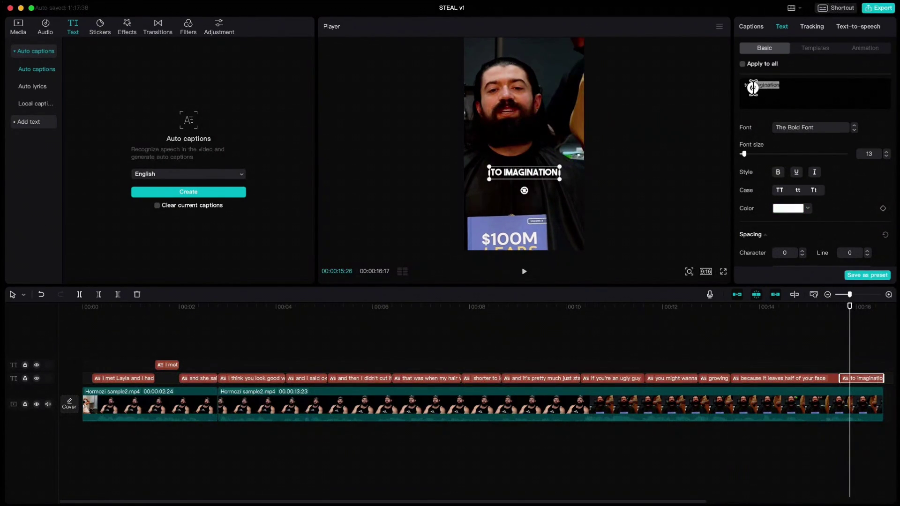
pyautogui.doubleClick(765, 85)
pyautogui.click(788, 208)
pyautogui.click(809, 355)
pyautogui.click(803, 94)
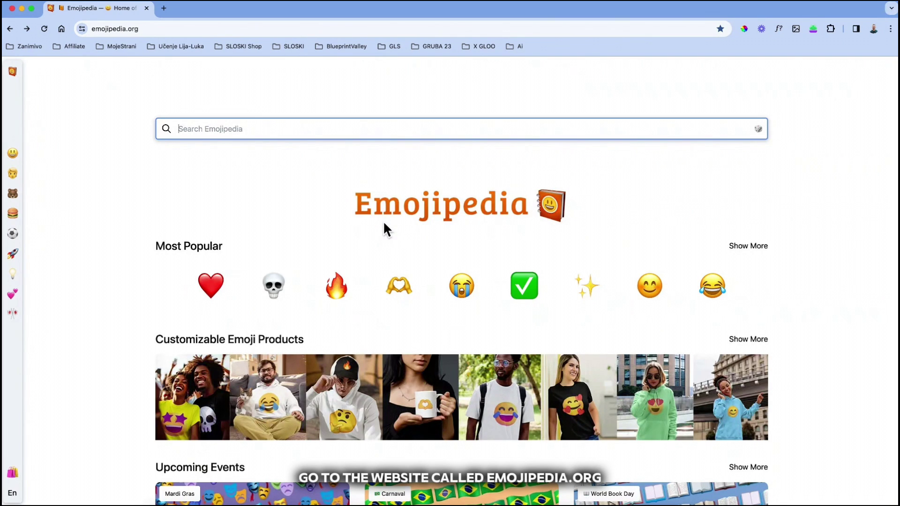
# Step: Search Emojipedia for 'hair man' and copy the Man: Red Hair emoji
pyautogui.write('hair man')
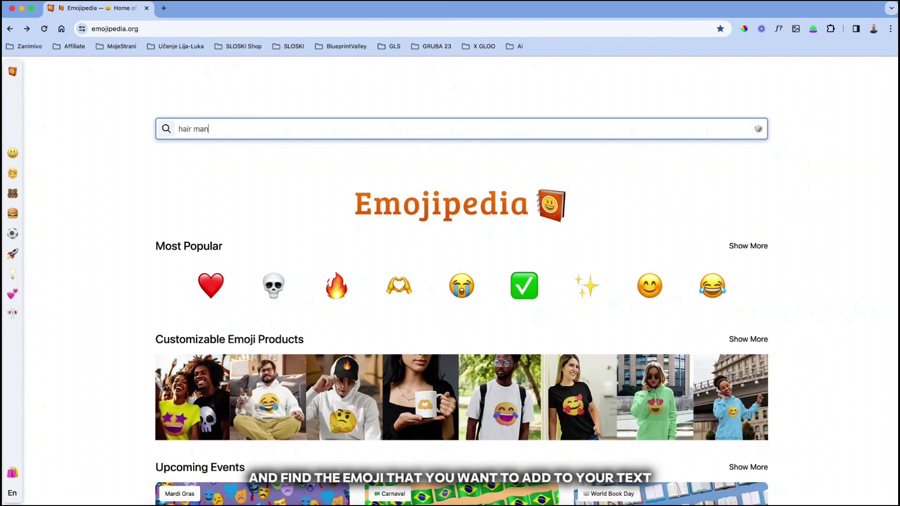
pyautogui.press('Return')
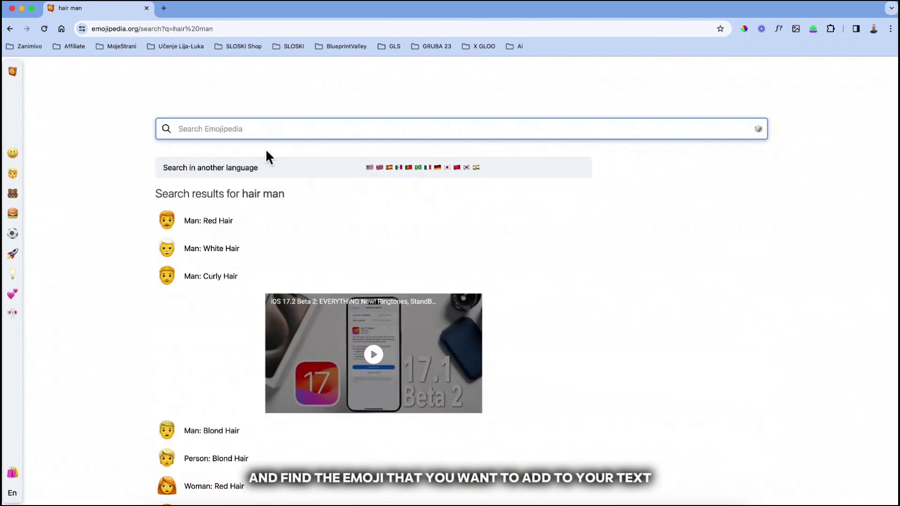
pyautogui.click(180, 227)
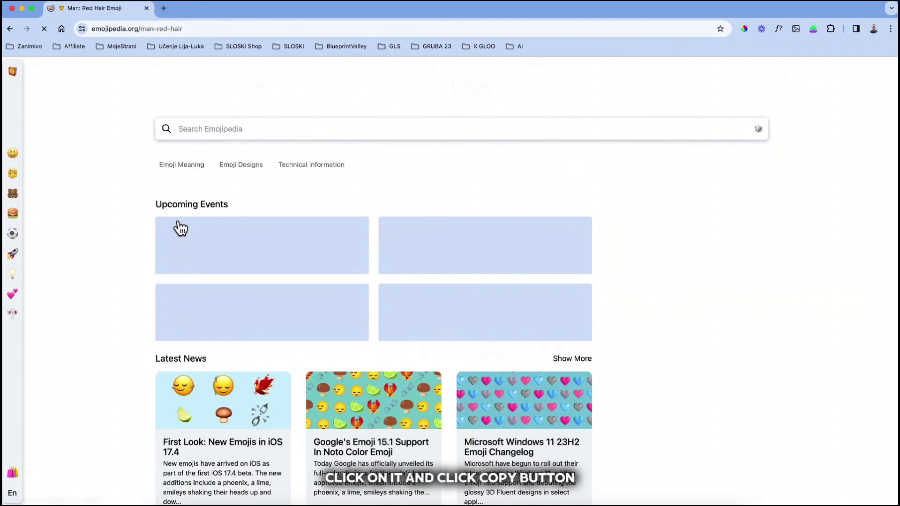
pyautogui.click(219, 257)
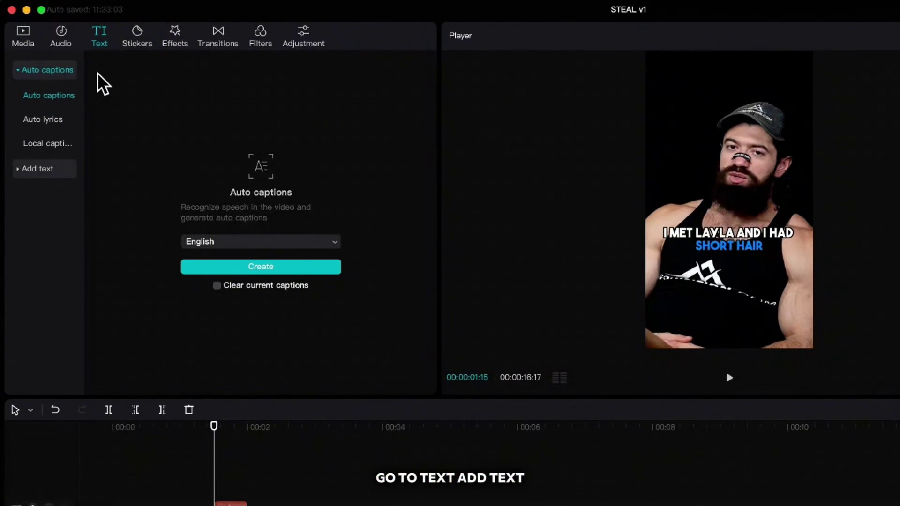
# Step: Add a Default text layer, replace it with the red-haired man emoji, and set font size 77
pyautogui.click(35, 169)
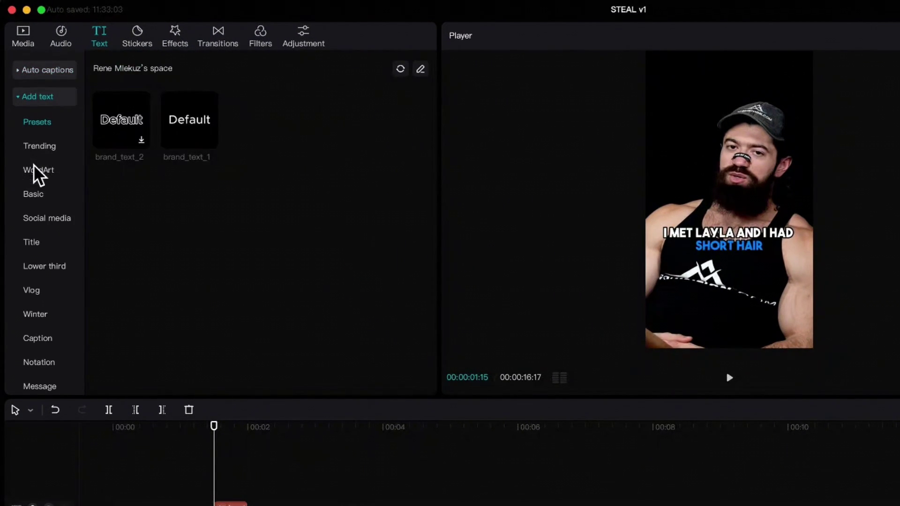
pyautogui.click(209, 140)
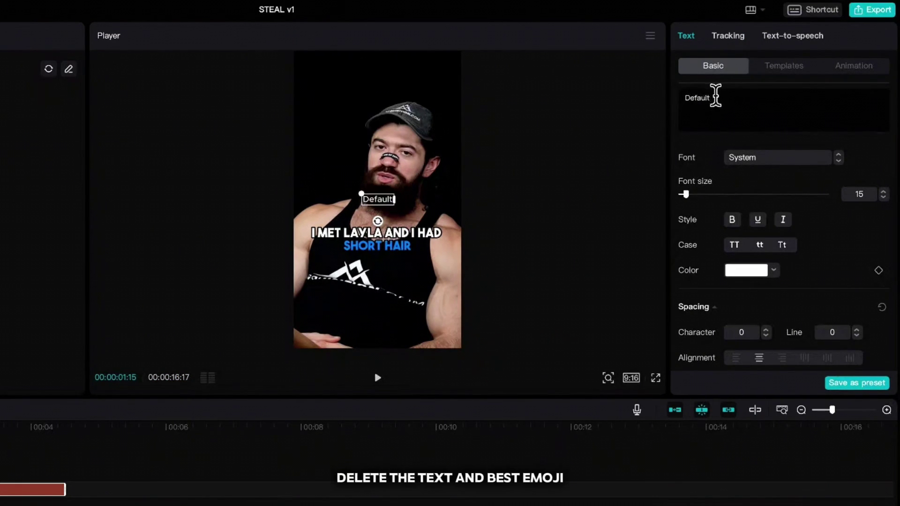
pyautogui.moveTo(716, 97); pyautogui.dragTo(666, 97)
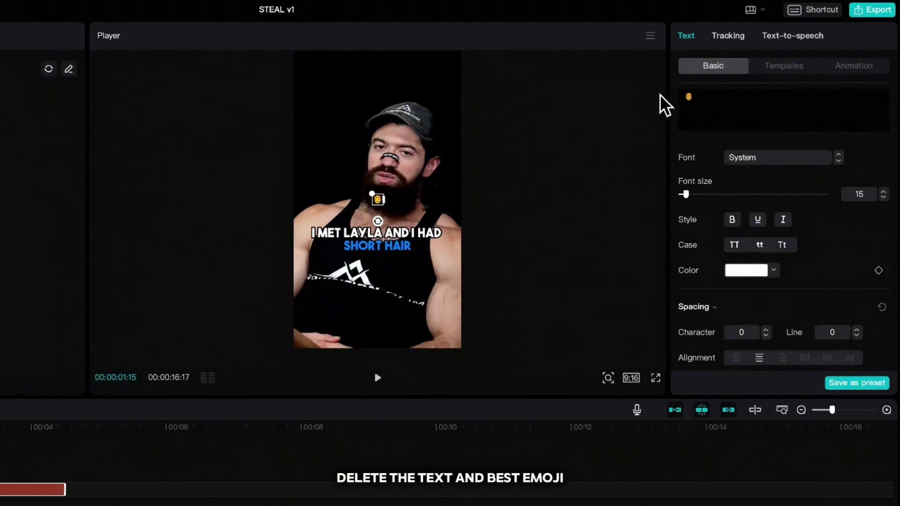
pyautogui.moveTo(686, 193); pyautogui.dragTo(717, 194)
# Step: Place the emoji on the chest and give it a 0.3s Blur right entrance
pyautogui.moveTo(393, 207); pyautogui.dragTo(394, 276)
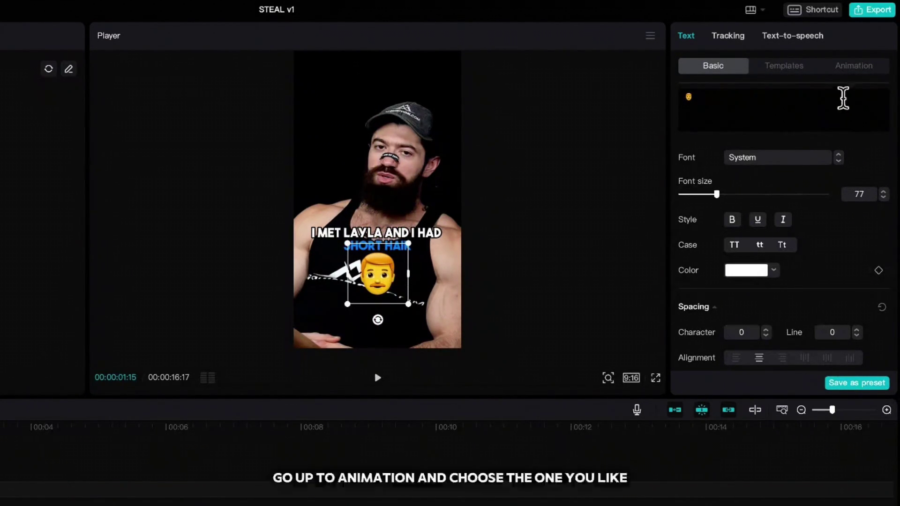
pyautogui.click(852, 67)
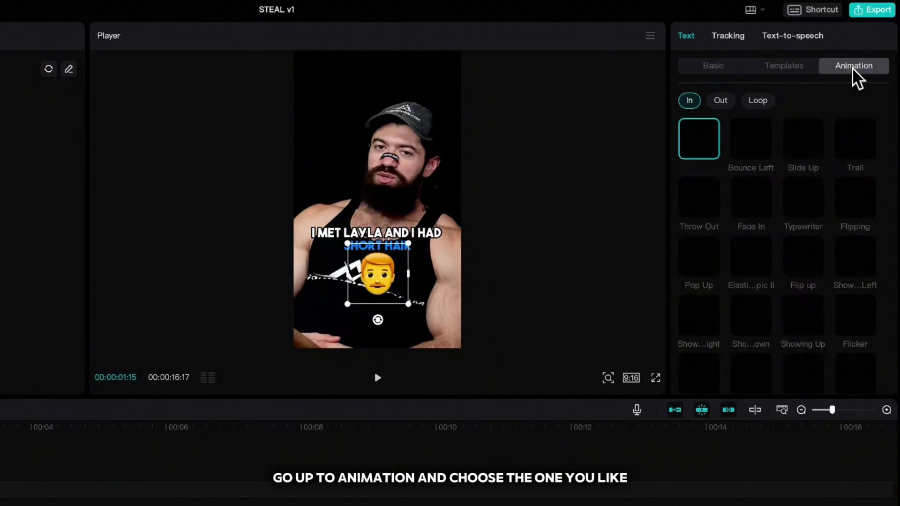
pyautogui.scroll(-5, 769, 256)
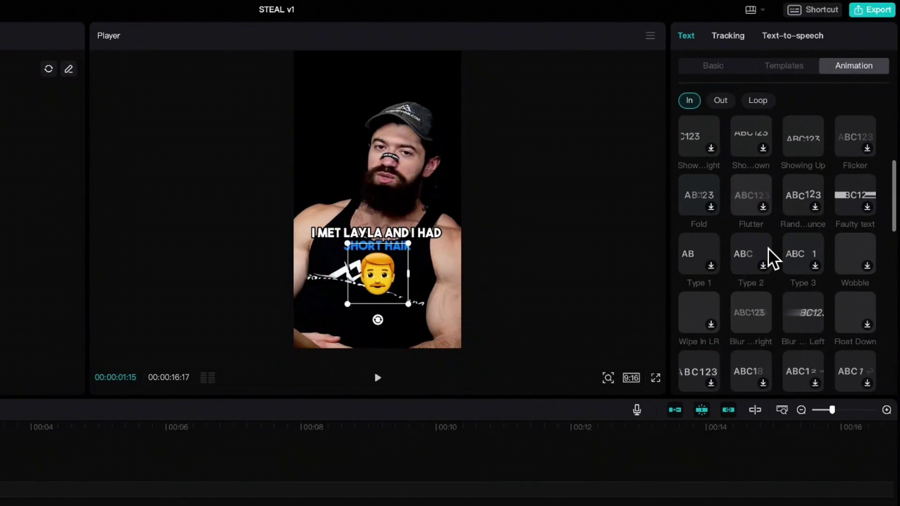
pyautogui.scroll(-2, 769, 257)
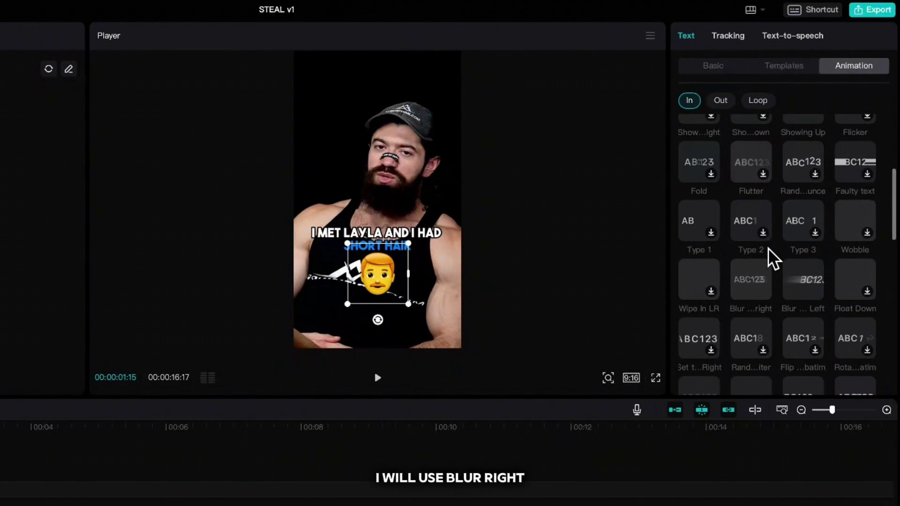
pyautogui.click(764, 283)
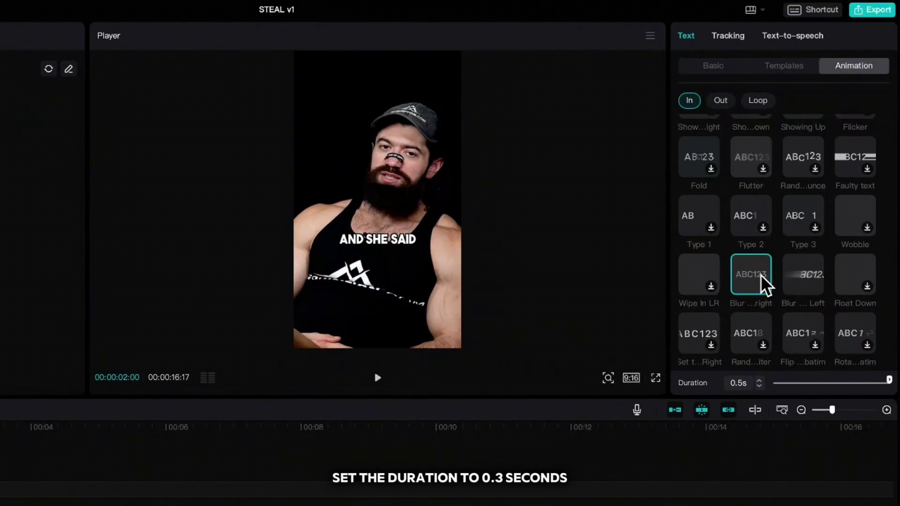
pyautogui.click(759, 386)
pyautogui.click(759, 386)
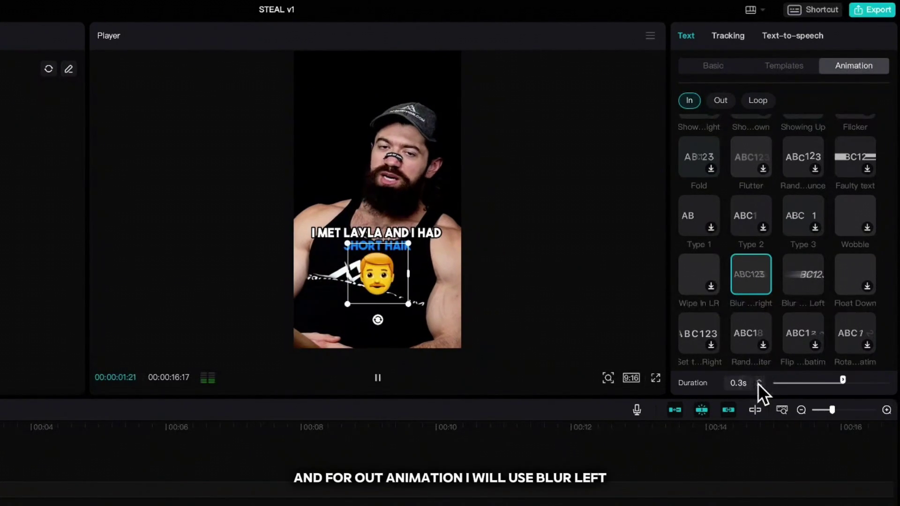
# Step: Give the emoji a Blur Left exit animation and return the playhead to the start
pyautogui.click(727, 101)
pyautogui.scroll(-5, 764, 220)
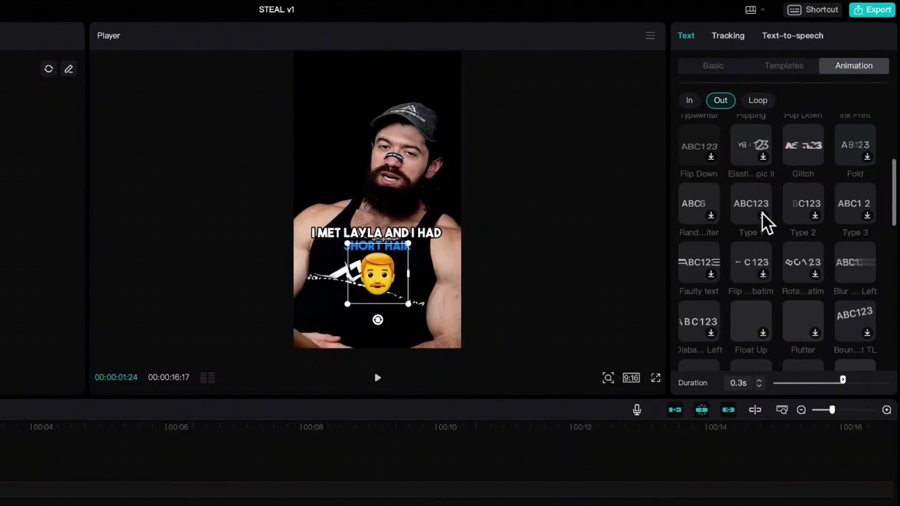
pyautogui.scroll(-1, 762, 214)
pyautogui.click(854, 242)
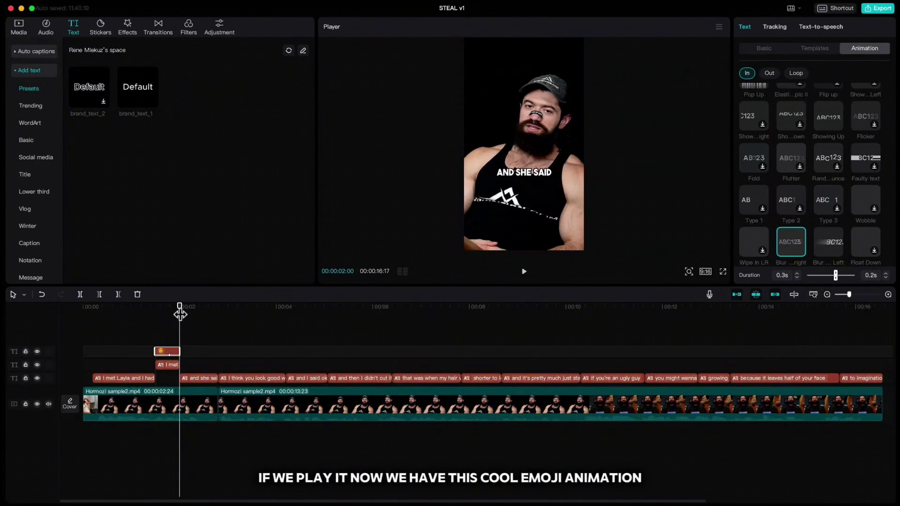
pyautogui.moveTo(180, 314); pyautogui.dragTo(83, 310)
# Step: Preview the video from the start, then return to the beginning
pyautogui.press('space')
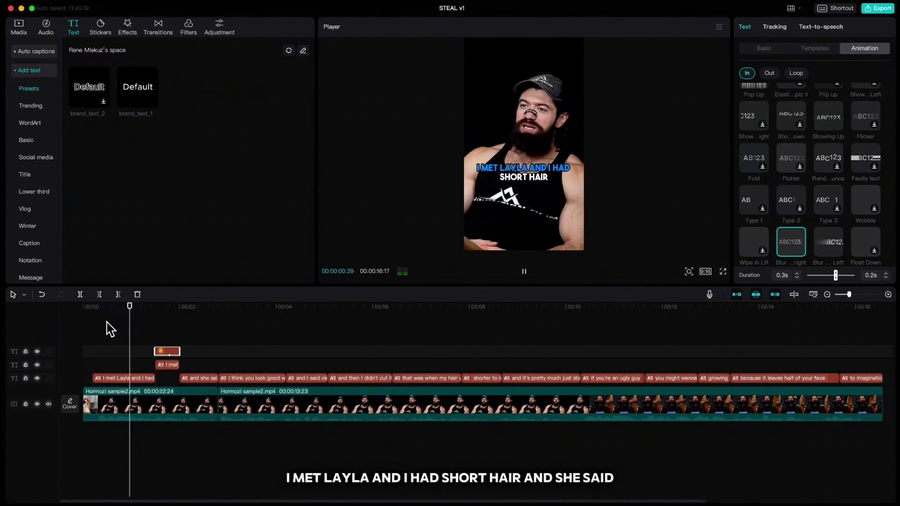
pyautogui.click(156, 329)
pyautogui.moveTo(155, 319); pyautogui.dragTo(10, 318)
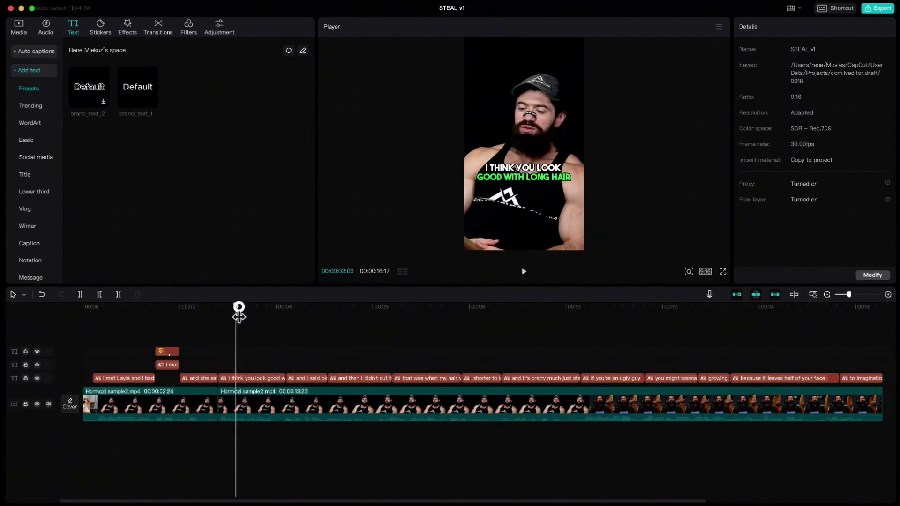
# Step: Add an enlarged OK hand emoji trimmed to the 'I think you look good' caption
pyautogui.moveTo(237, 307); pyautogui.dragTo(265, 307)
pyautogui.click(152, 104)
pyautogui.moveTo(745, 140); pyautogui.dragTo(783, 141)
pyautogui.moveTo(412, 365); pyautogui.dragTo(287, 365)
# Step: Give the OK hand emoji a Wipe Down entrance and an exit animation
pyautogui.click(865, 49)
pyautogui.scroll(5, 800, 155)
pyautogui.scroll(-10, 809, 167)
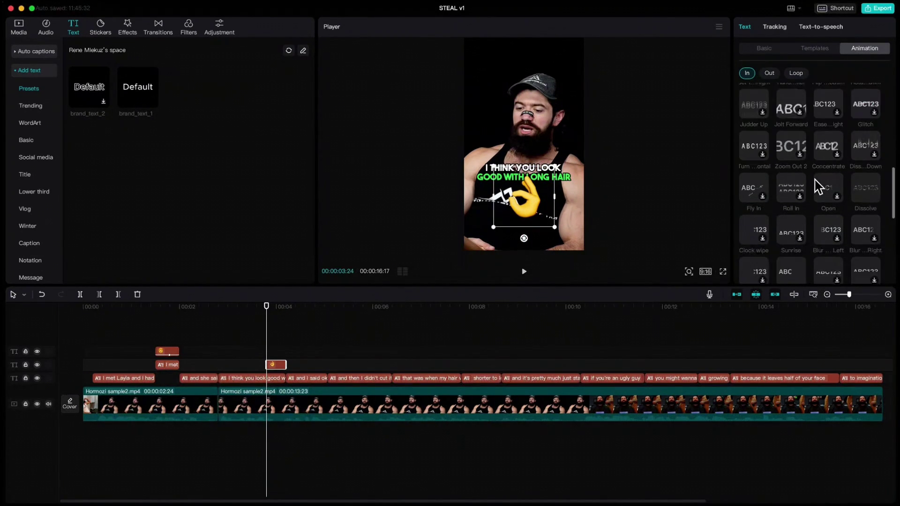
pyautogui.click(866, 218)
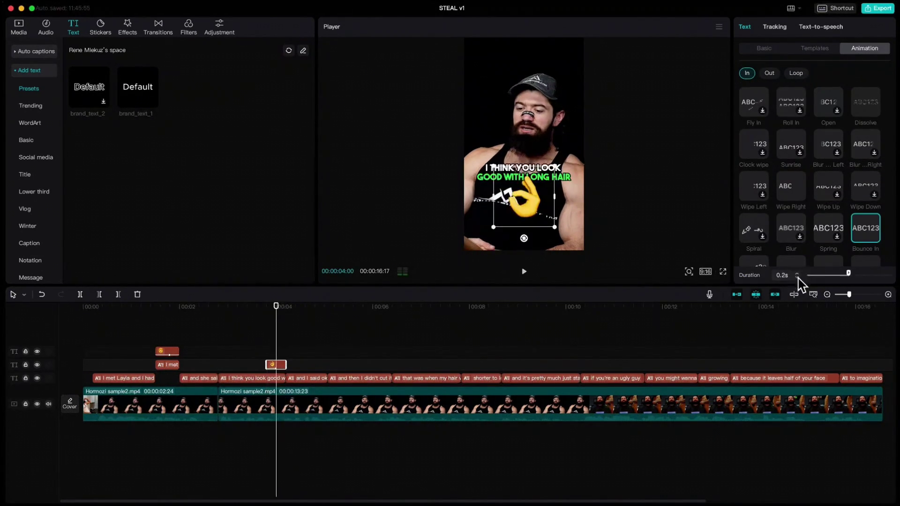
pyautogui.click(769, 73)
pyautogui.scroll(-2, 801, 167)
pyautogui.scroll(3, 822, 185)
pyautogui.click(866, 142)
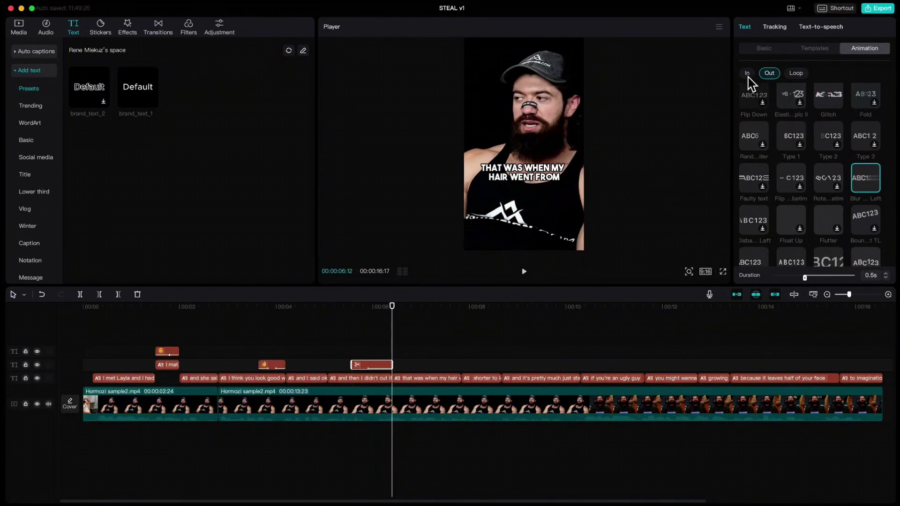
pyautogui.scroll(1, 749, 108)
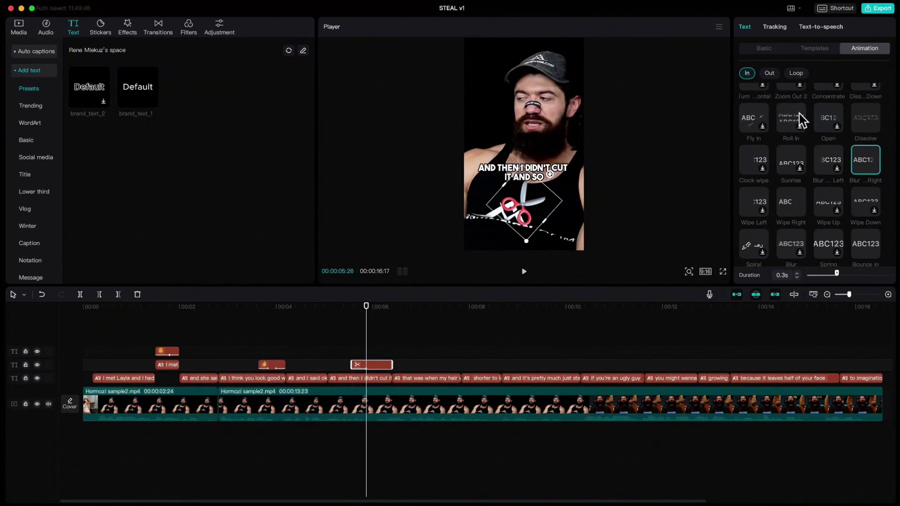
pyautogui.scroll(-2, 800, 120)
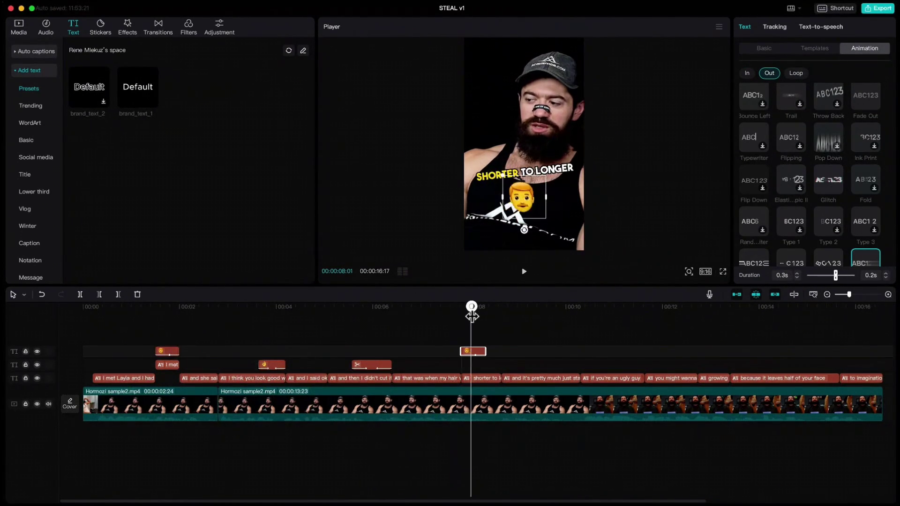
# Step: Add another emoji text with a Blur right entrance at the 'shorter to longer' caption
pyautogui.moveTo(473, 306); pyautogui.dragTo(477, 306)
pyautogui.click(154, 105)
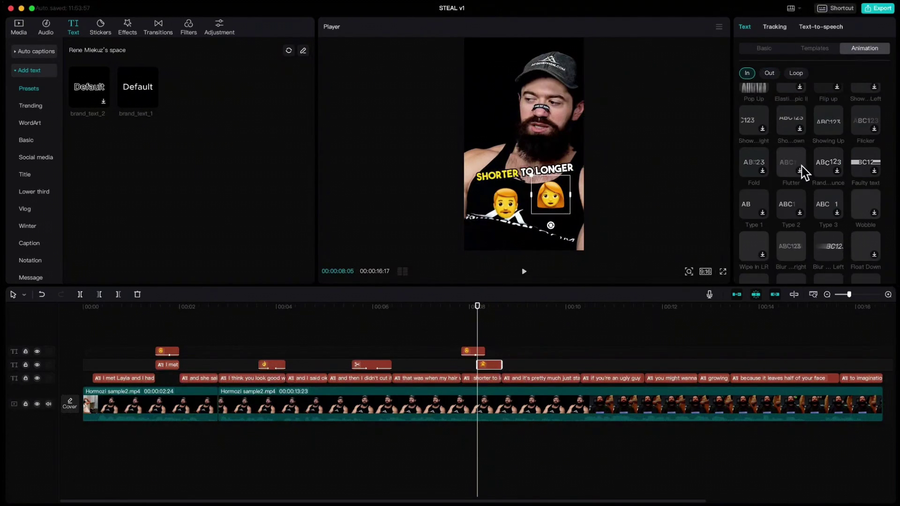
pyautogui.click(791, 243)
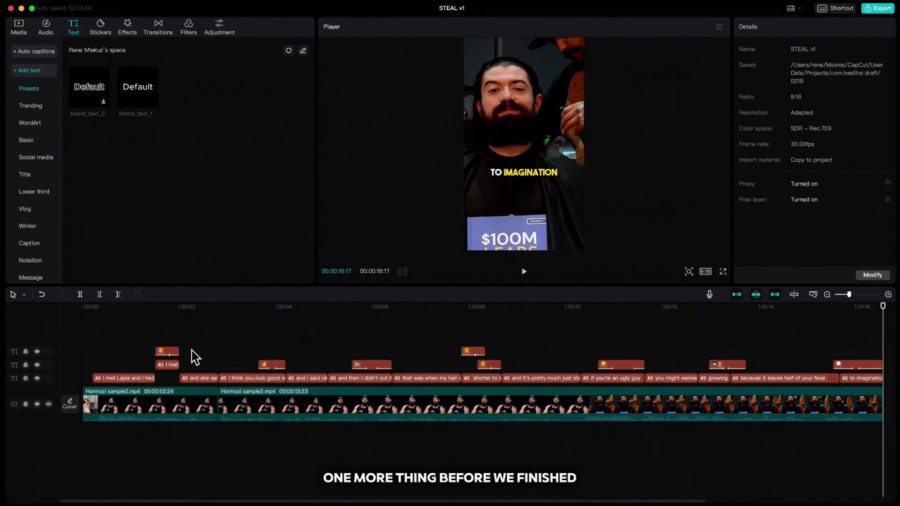
# Step: Marquee-select all the caption clips across the timeline
pyautogui.moveTo(86, 376); pyautogui.dragTo(857, 379)
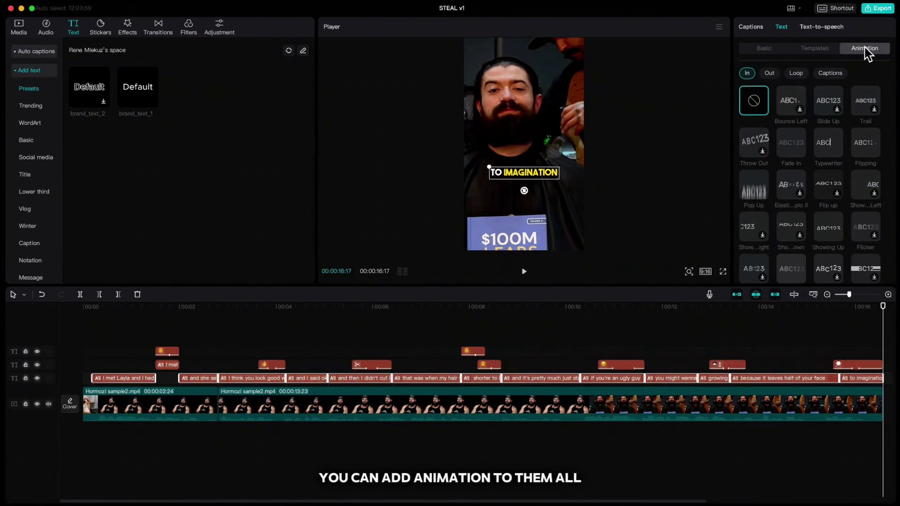
pyautogui.scroll(-10, 804, 191)
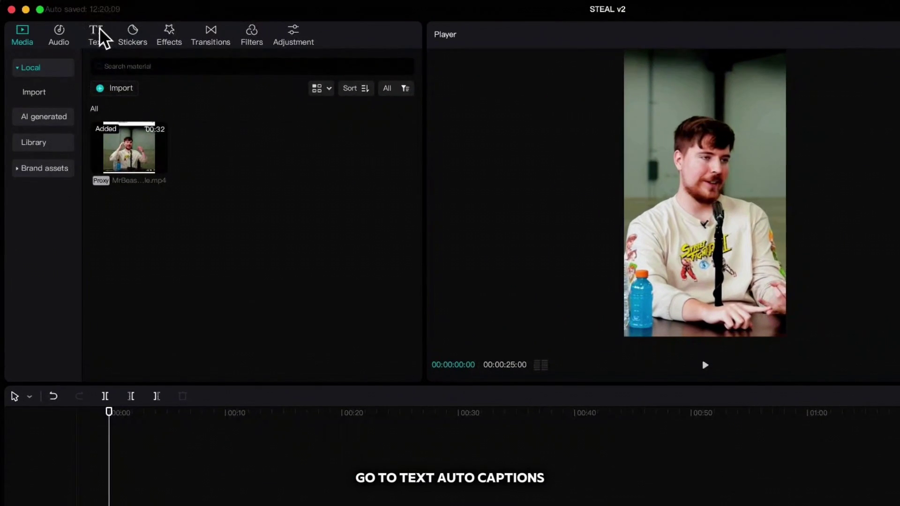
# Step: Create auto captions in English from the MrBeast clip's speech
pyautogui.click(99, 31)
pyautogui.click(56, 68)
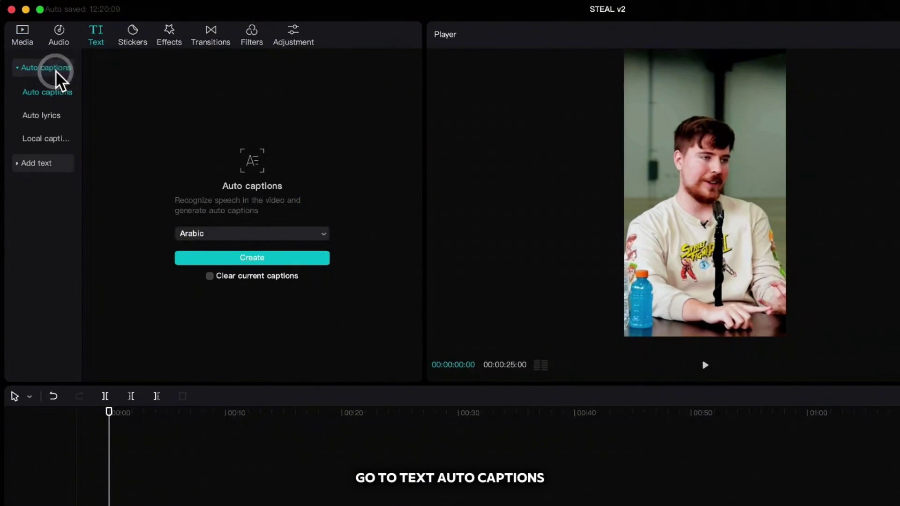
pyautogui.click(217, 237)
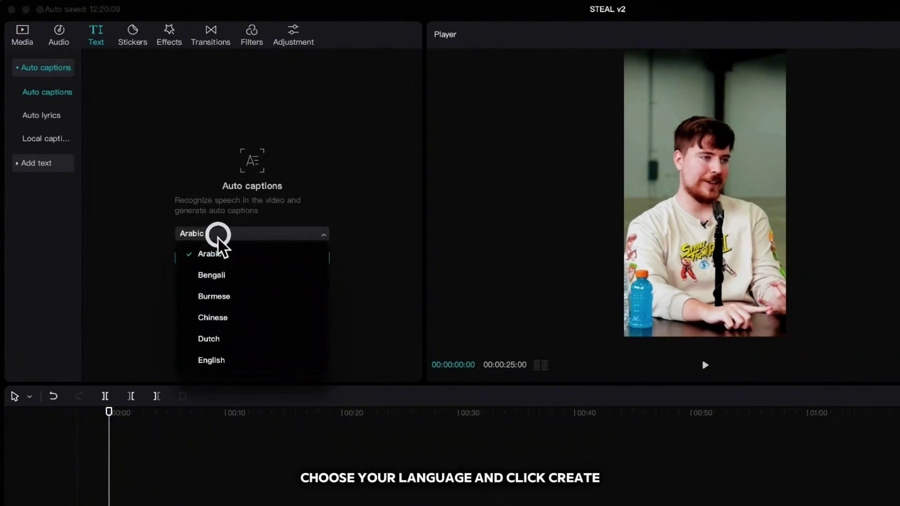
pyautogui.click(219, 359)
pyautogui.click(247, 257)
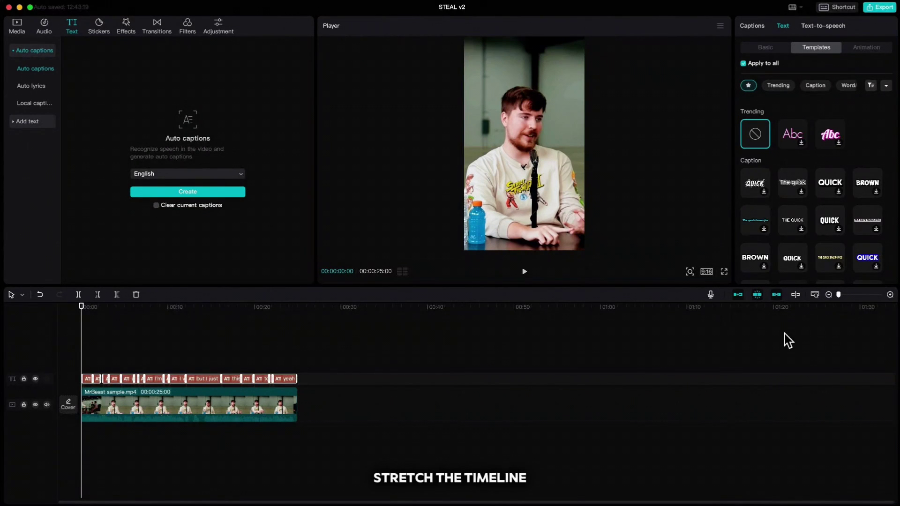
# Step: Set the captions to Komika Axis font at size 13
pyautogui.click(891, 294)
pyautogui.click(891, 294)
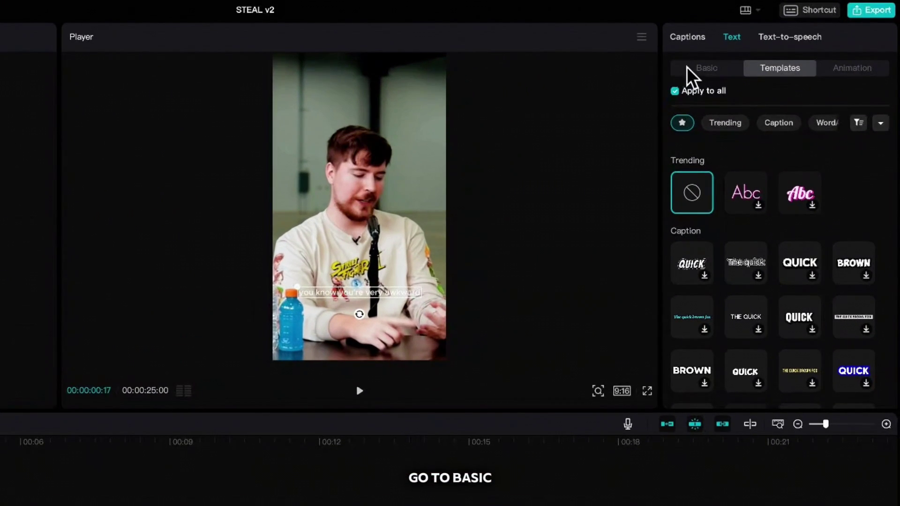
pyautogui.click(695, 67)
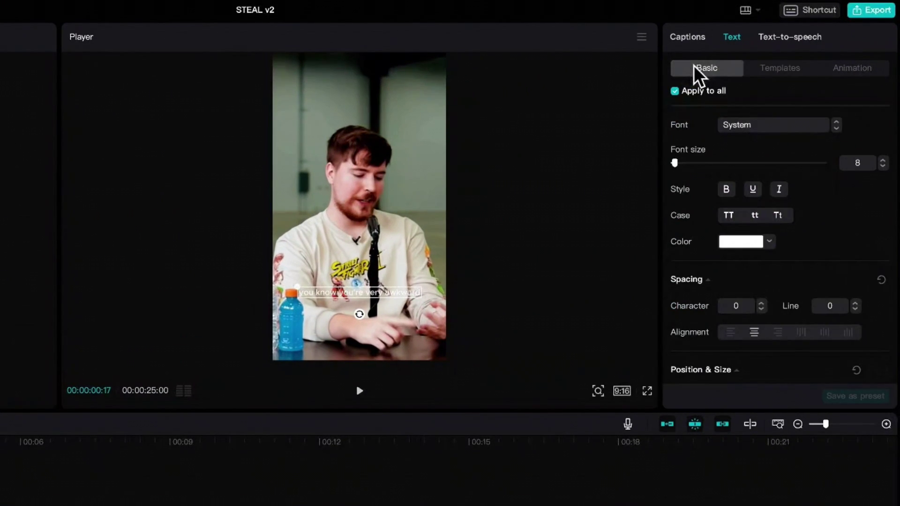
pyautogui.click(736, 125)
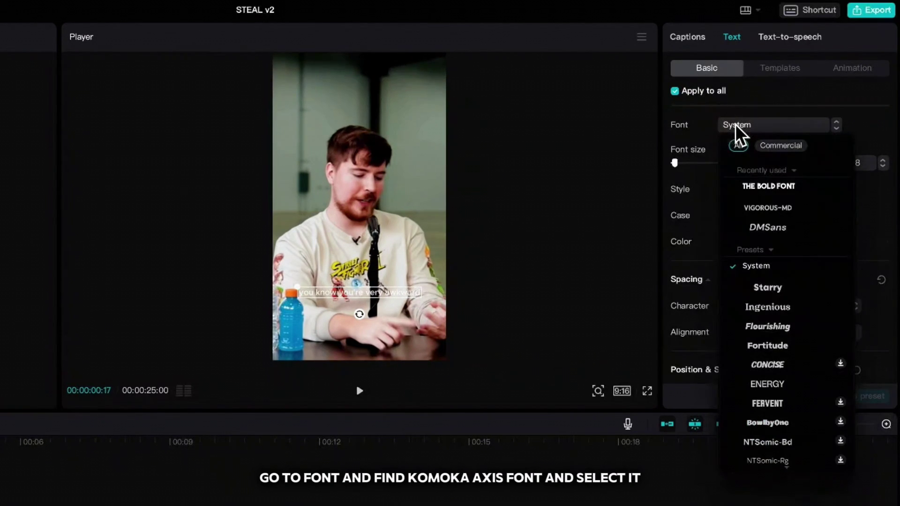
pyautogui.scroll(-20, 759, 302)
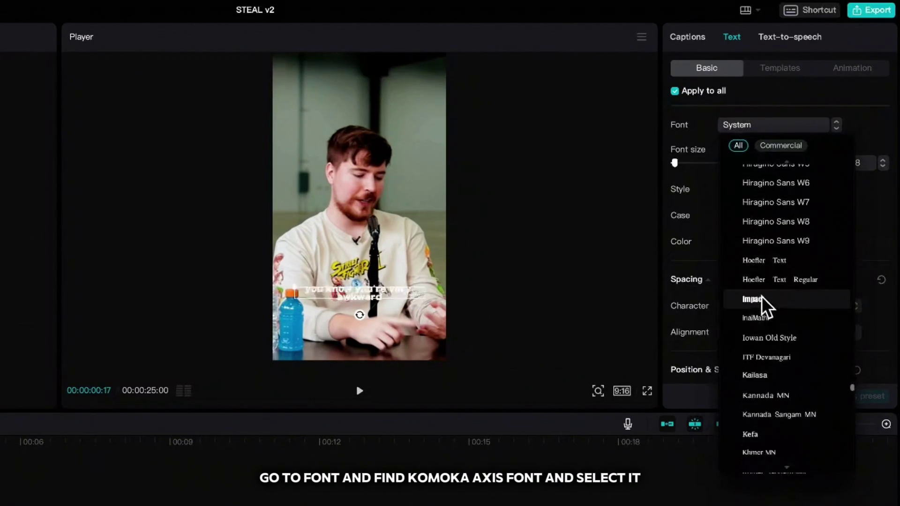
pyautogui.click(764, 311)
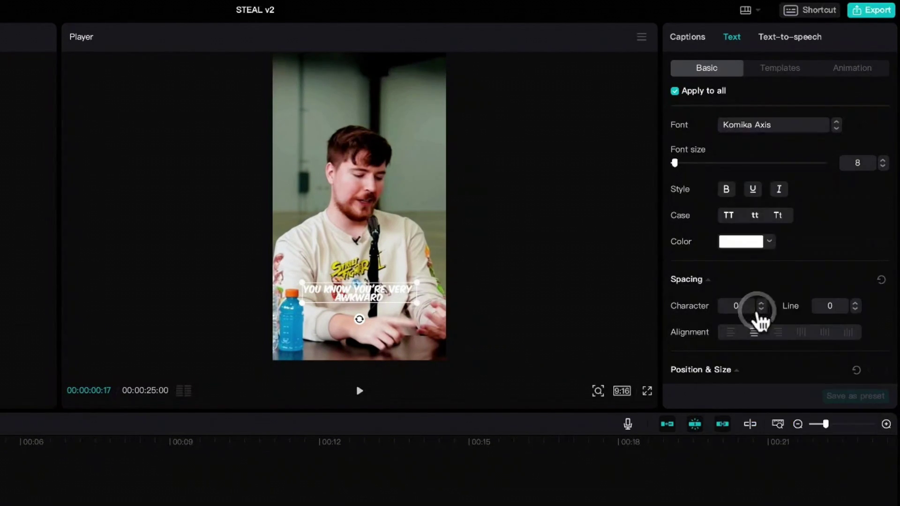
pyautogui.moveTo(676, 163); pyautogui.dragTo(679, 164)
# Step: Add a black stroke of thickness 45 and move the captions higher in the frame
pyautogui.scroll(-10, 740, 272)
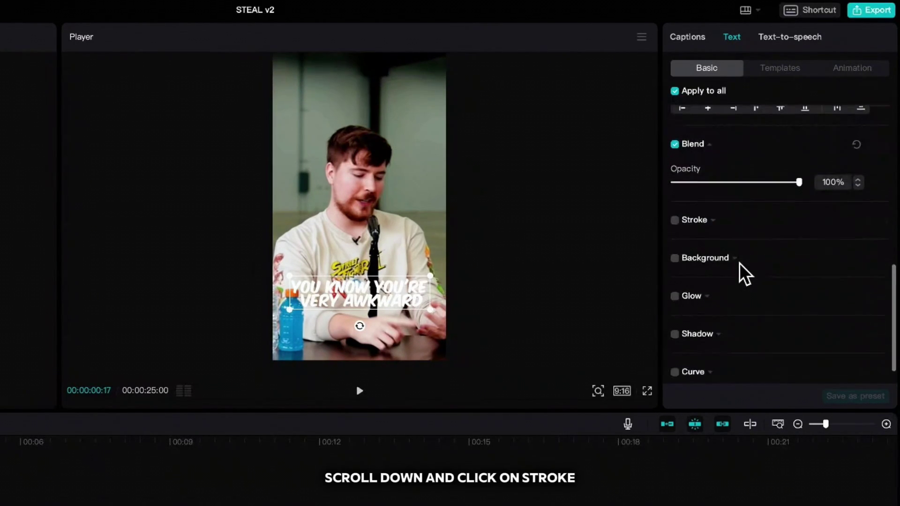
pyautogui.click(675, 201)
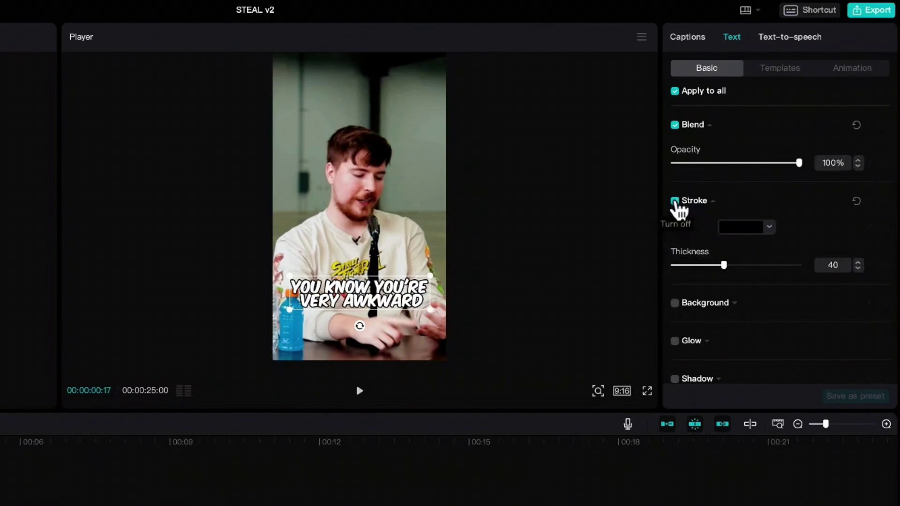
pyautogui.moveTo(728, 266); pyautogui.dragTo(736, 266)
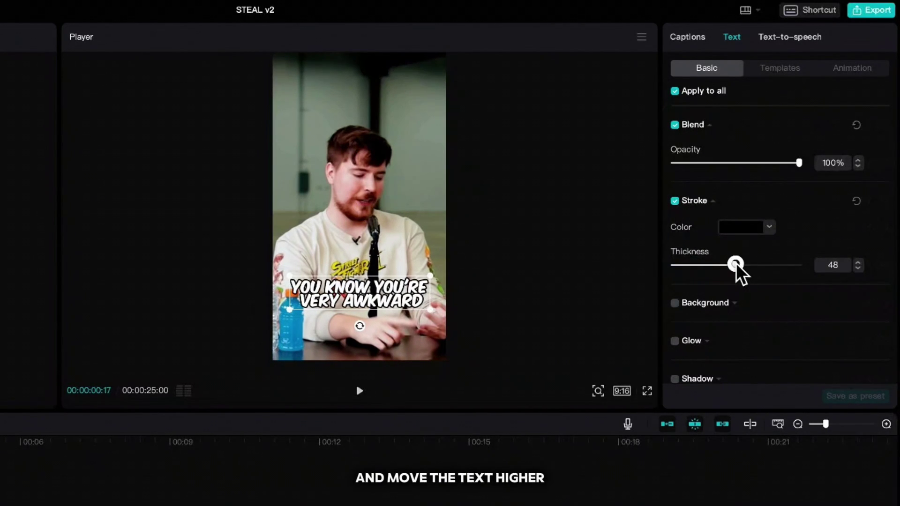
pyautogui.click(859, 269)
pyautogui.click(859, 269)
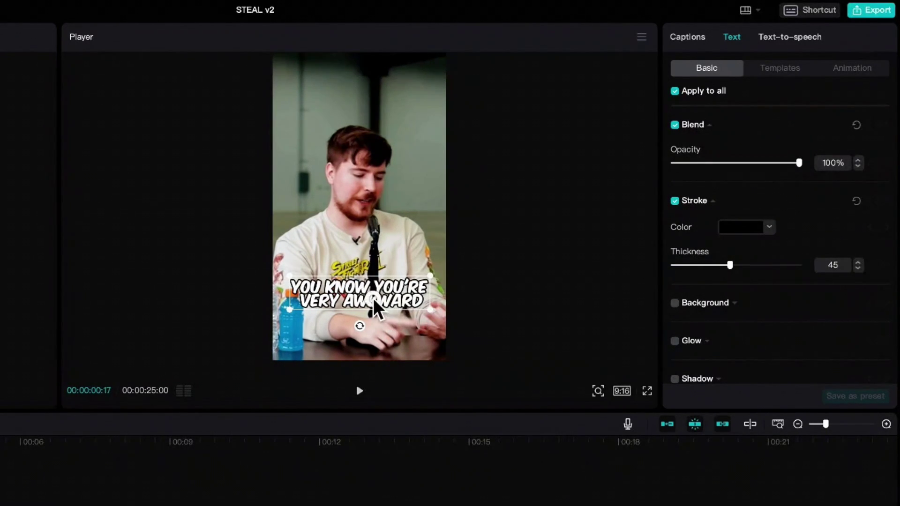
pyautogui.moveTo(375, 303); pyautogui.dragTo(375, 266)
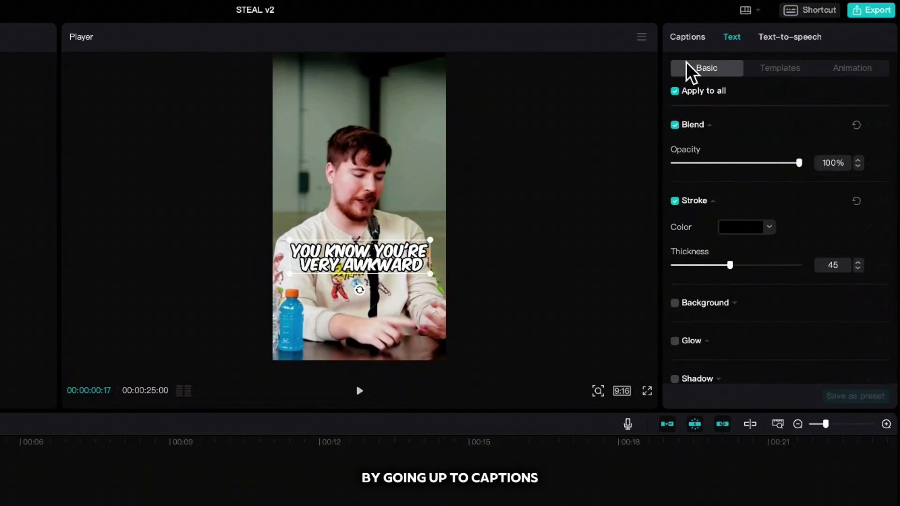
# Step: In the caption list, split the first caption after 'you know'
pyautogui.click(690, 37)
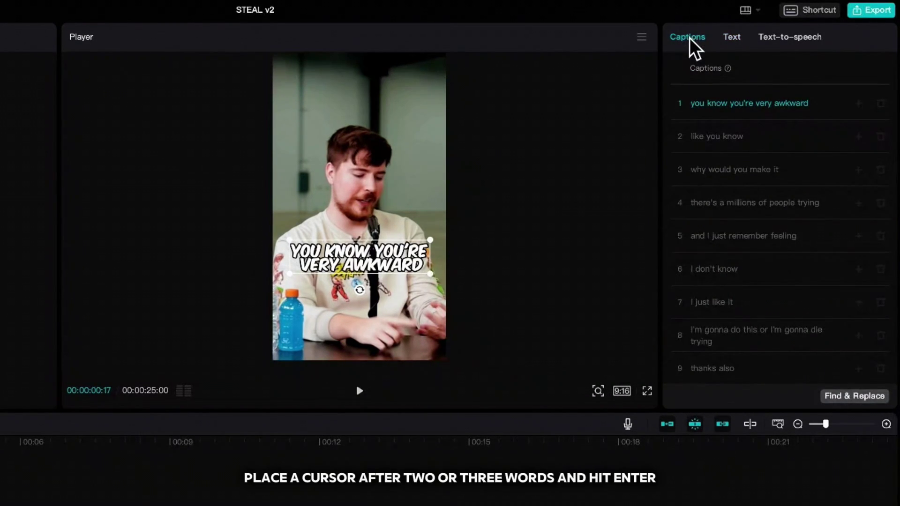
pyautogui.click(731, 104)
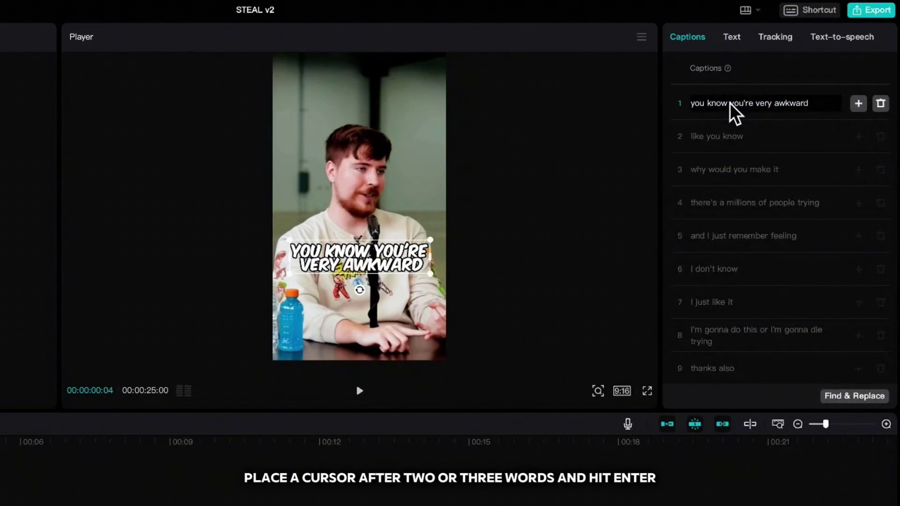
pyautogui.click(730, 103)
pyautogui.press('Return')
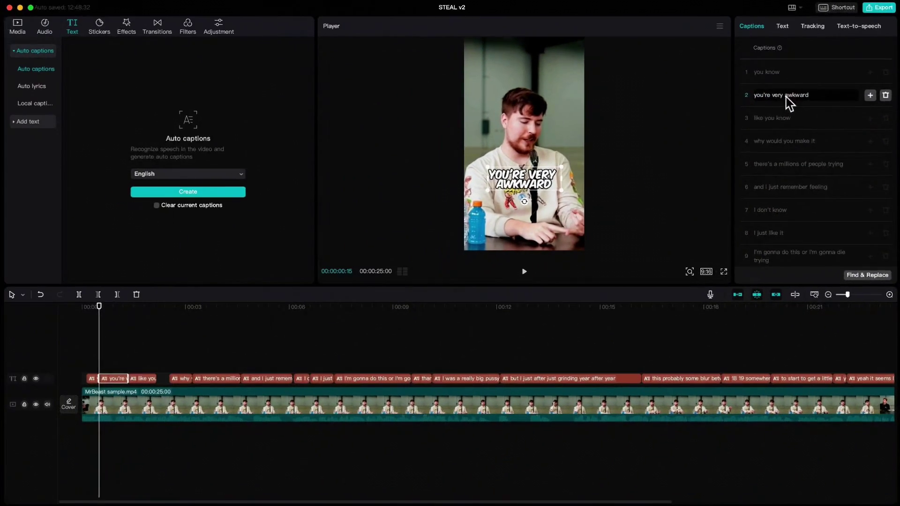
# Step: Break the remaining captions into short phrases like 'awkward', 'die trying' and 'back then'
pyautogui.click(785, 170)
pyautogui.press('Return')
pyautogui.click(785, 220)
pyautogui.press('Return')
pyautogui.click(747, 185)
pyautogui.press('Return')
pyautogui.click(774, 157)
pyautogui.press('Return')
pyautogui.click(776, 221)
pyautogui.press('Return')
pyautogui.click(770, 131)
pyautogui.press('Return')
pyautogui.click(770, 221)
pyautogui.press('Return')
pyautogui.click(769, 260)
pyautogui.press('Return')
pyautogui.click(782, 177)
pyautogui.press('Return')
pyautogui.click(789, 257)
pyautogui.press('Return')
pyautogui.click(784, 189)
pyautogui.press('Return')
pyautogui.click(766, 192)
pyautogui.press('Return')
pyautogui.click(796, 245)
pyautogui.press('Return')
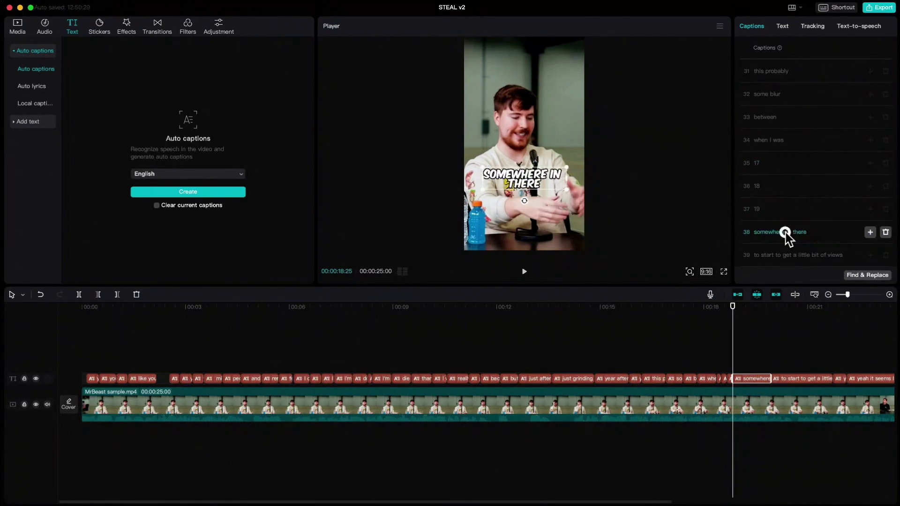
pyautogui.click(769, 233)
pyautogui.press('Return')
pyautogui.click(779, 239)
pyautogui.press('Return')
pyautogui.click(774, 258)
pyautogui.press('Return')
pyautogui.press('space')
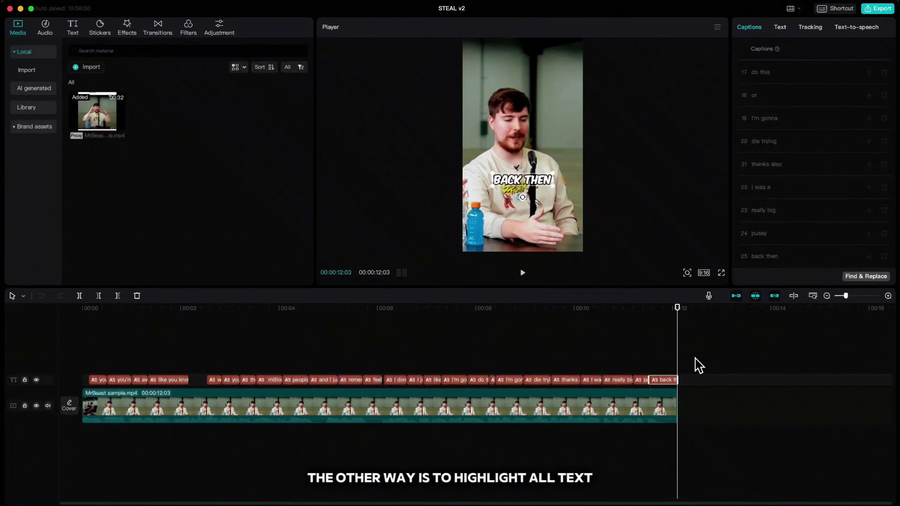
# Step: Apply the Spring caption animation to all selected caption clips
pyautogui.moveTo(696, 359); pyautogui.dragTo(105, 381)
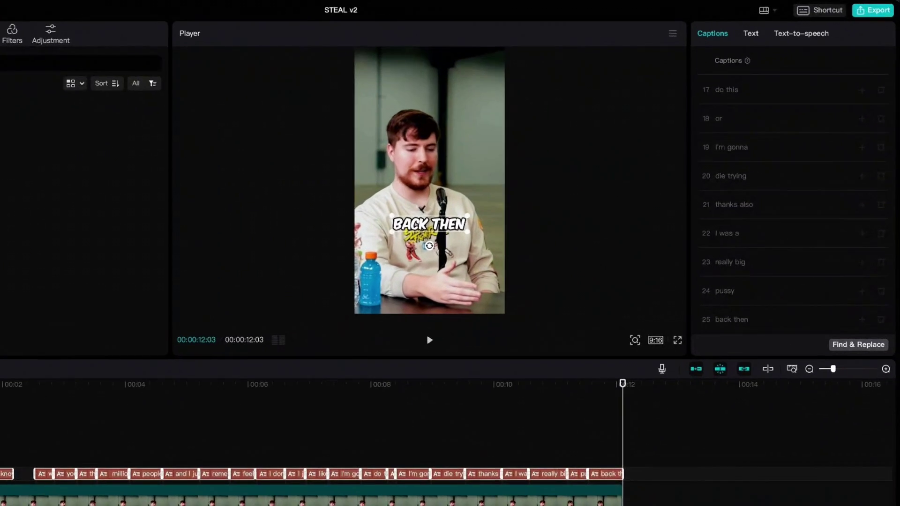
pyautogui.click(751, 34)
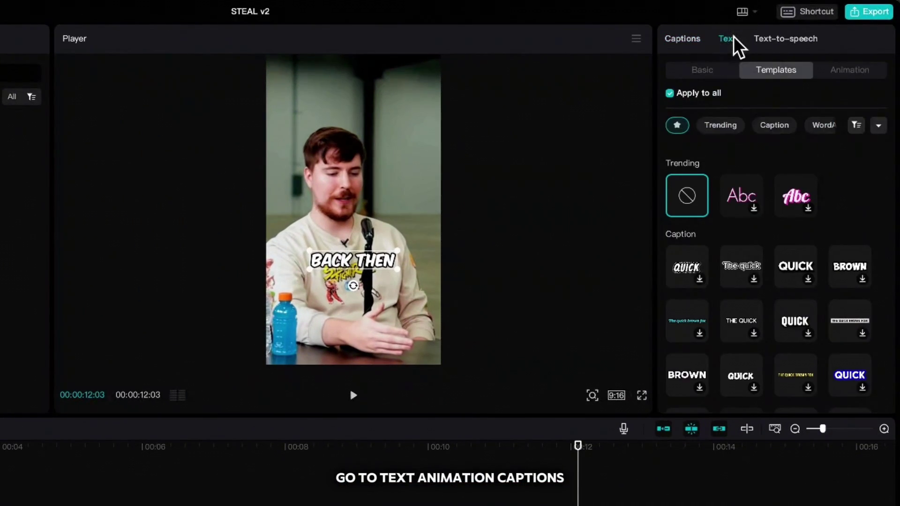
pyautogui.click(854, 73)
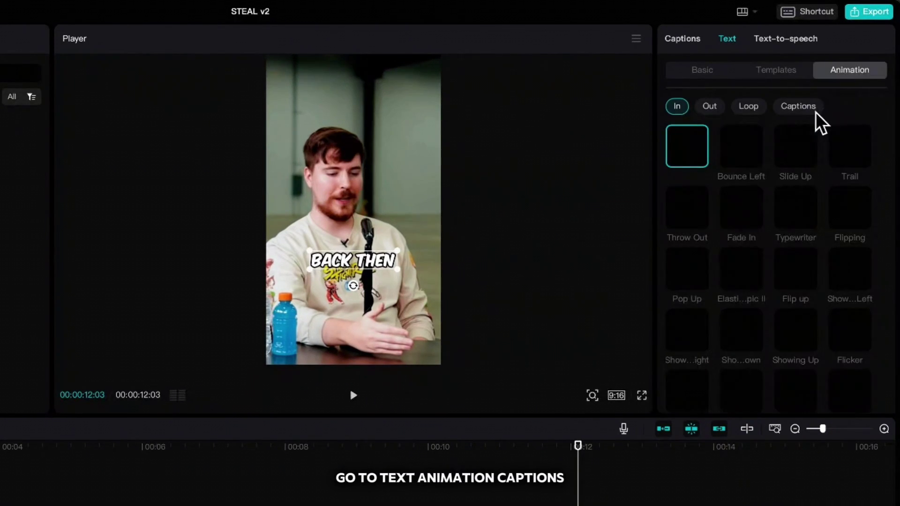
pyautogui.click(799, 108)
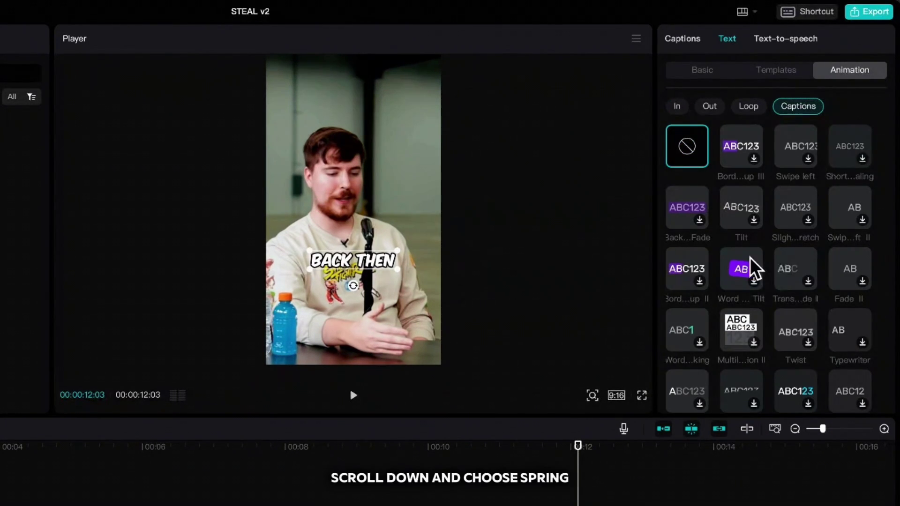
pyautogui.scroll(-3, 755, 270)
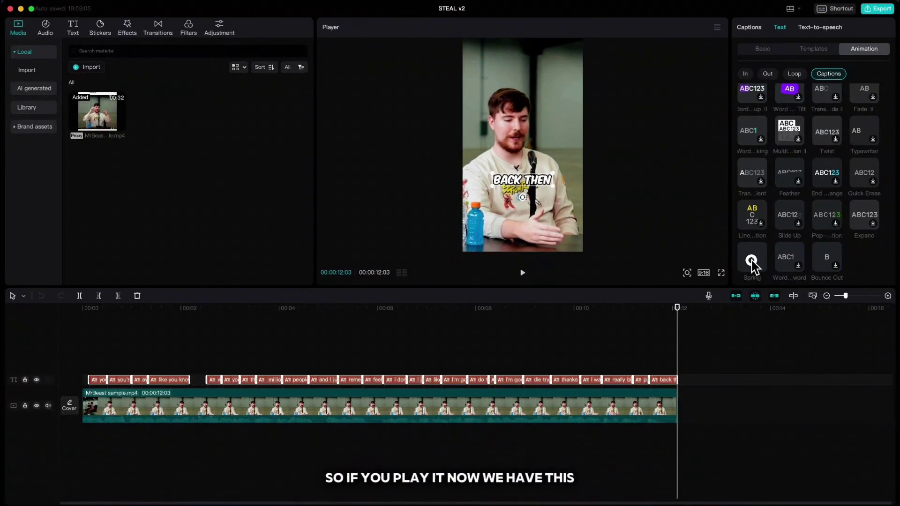
pyautogui.click(698, 356)
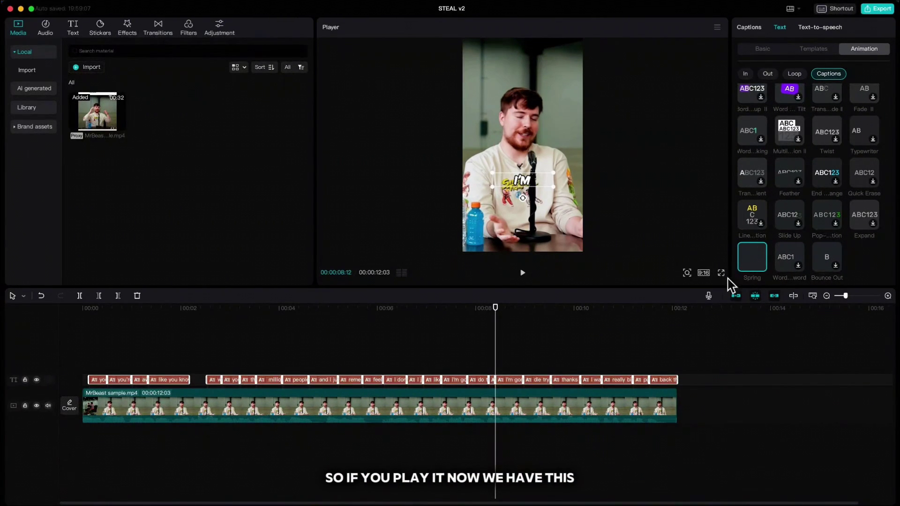
# Step: Rewind to the start and play the clip to preview the animation
pyautogui.moveTo(498, 318); pyautogui.dragTo(82, 319)
pyautogui.click(129, 338)
pyautogui.press('space')
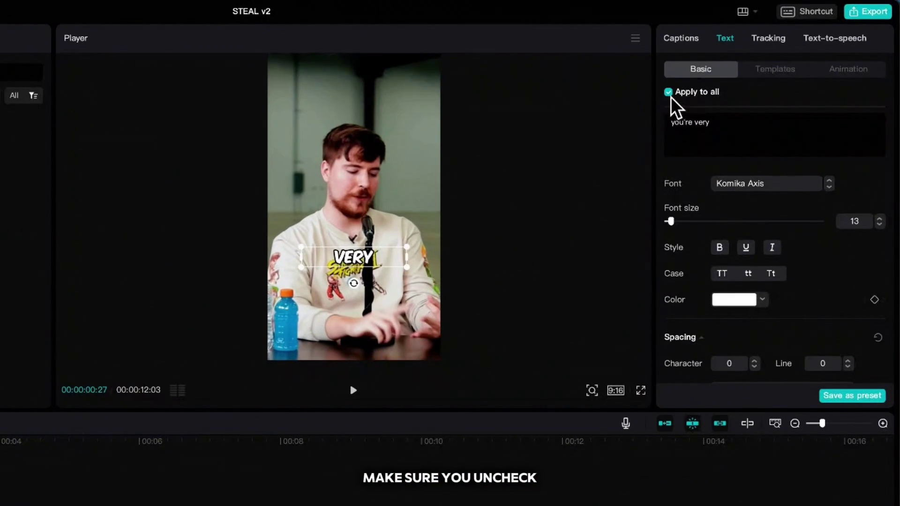
# Step: With Apply to all off, make 'VERY' green, size 20 and slightly tilted
pyautogui.click(669, 92)
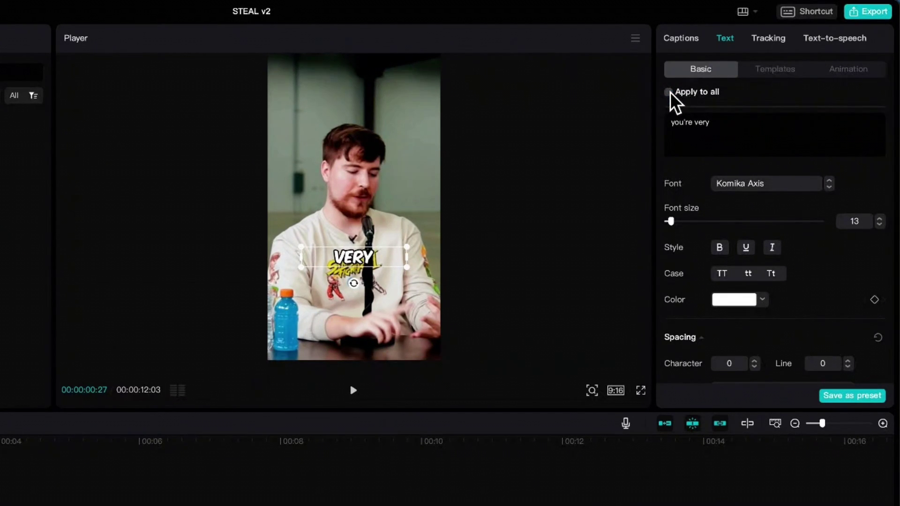
pyautogui.moveTo(711, 124); pyautogui.dragTo(698, 123)
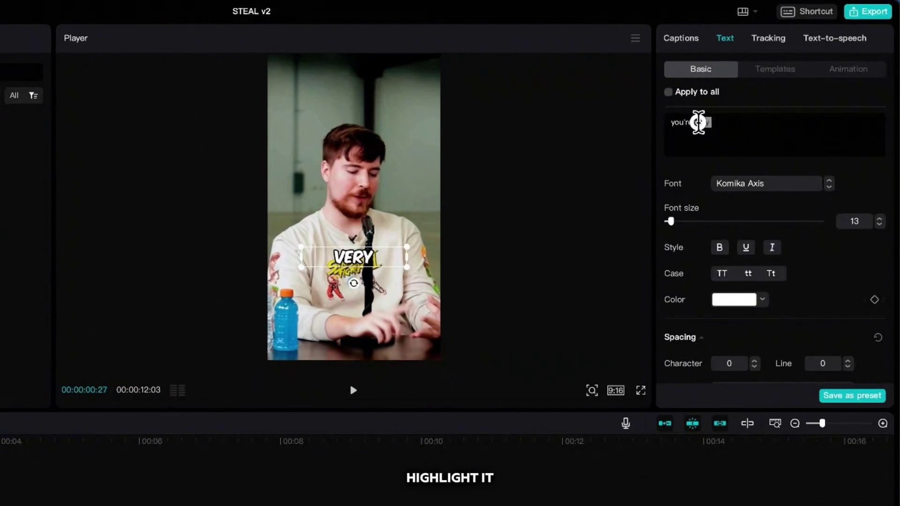
pyautogui.click(734, 301)
pyautogui.moveTo(747, 345); pyautogui.dragTo(851, 316)
pyautogui.click(826, 272)
pyautogui.moveTo(671, 221); pyautogui.dragTo(677, 220)
pyautogui.moveTo(353, 286); pyautogui.dragTo(356, 287)
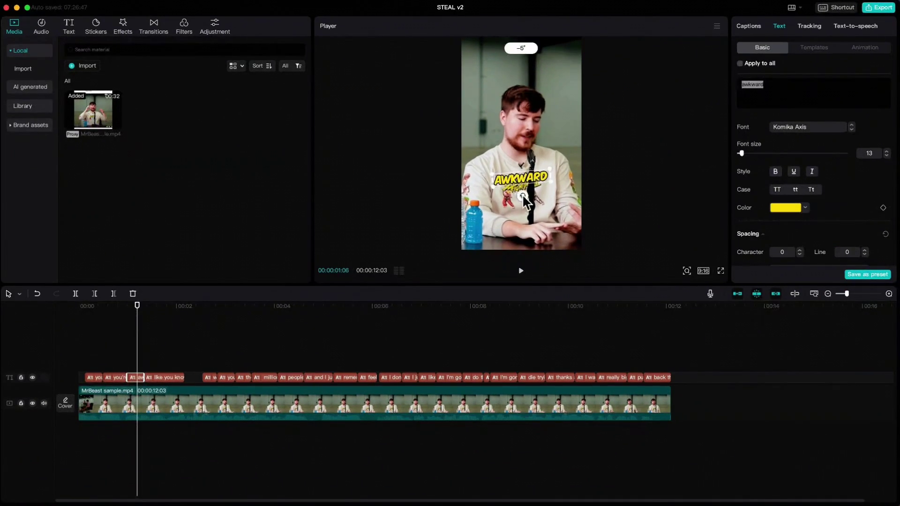
pyautogui.moveTo(137, 301); pyautogui.dragTo(261, 301)
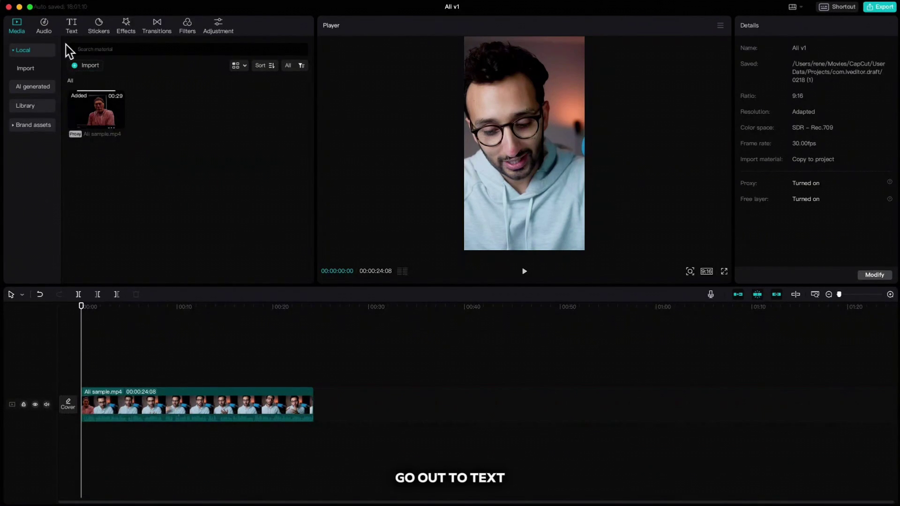
# Step: Create English auto captions from the Ali clip's speech
pyautogui.click(71, 26)
pyautogui.click(47, 52)
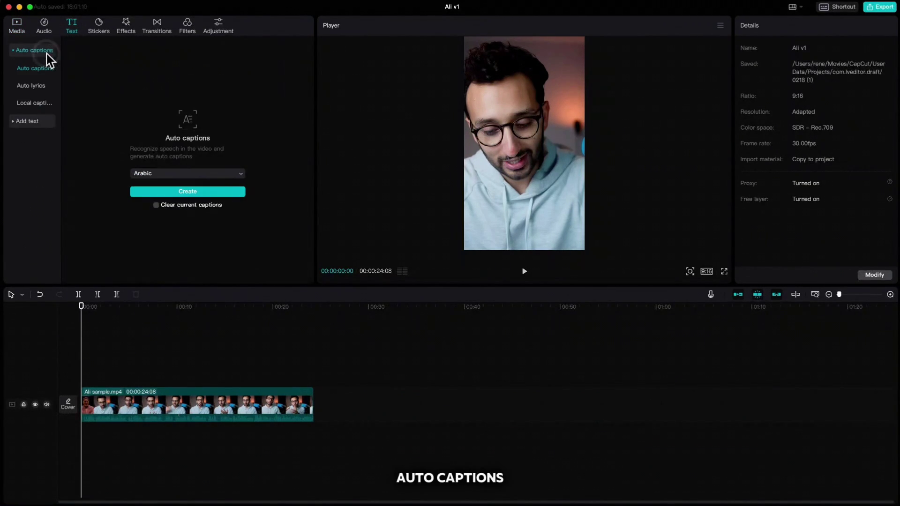
pyautogui.click(150, 174)
pyautogui.click(159, 268)
pyautogui.click(187, 192)
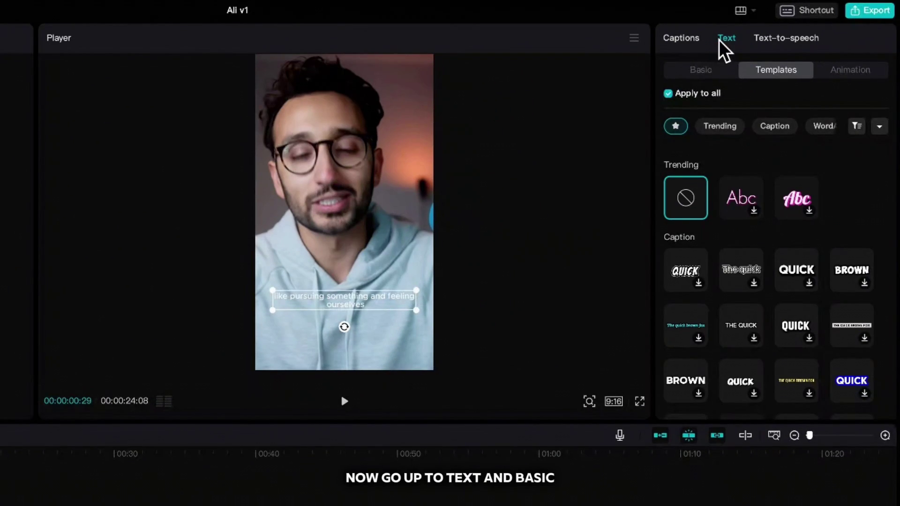
# Step: Style the Ali captions in ZY Fortitude, size 12, black (000000)
pyautogui.click(705, 70)
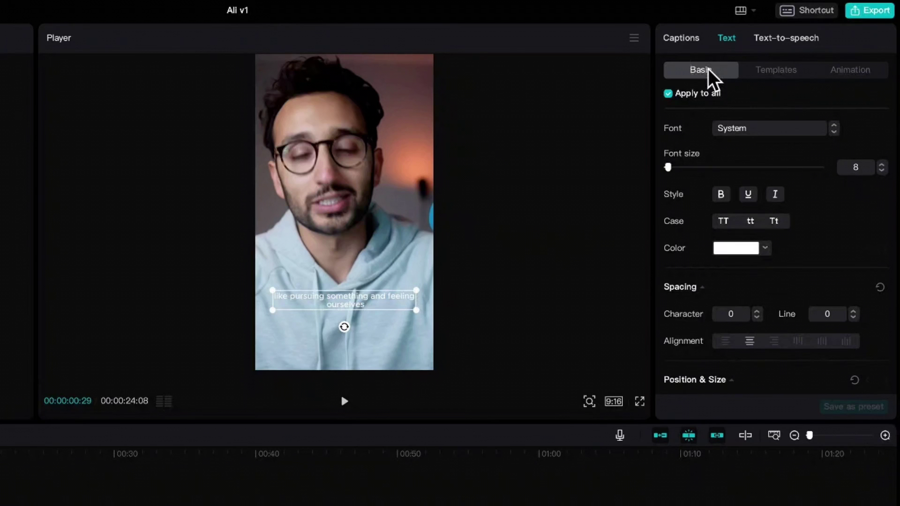
pyautogui.click(753, 129)
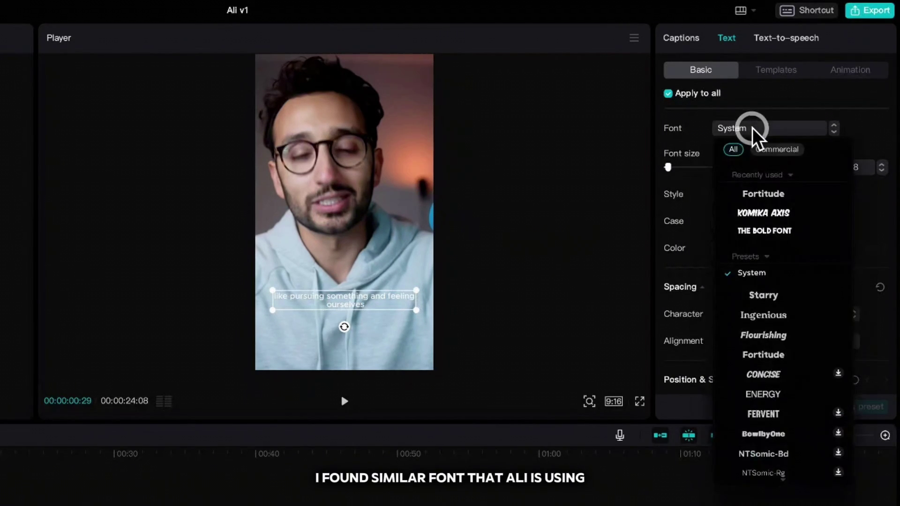
pyautogui.click(767, 194)
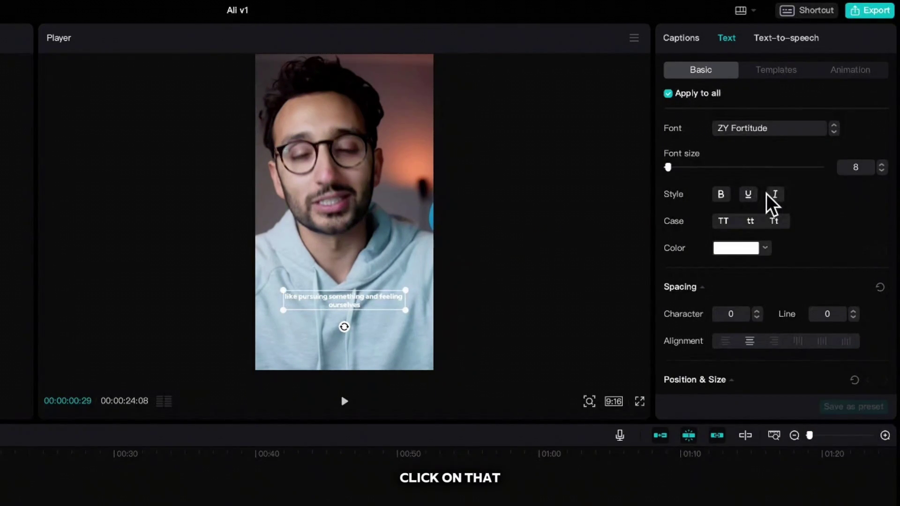
pyautogui.click(882, 164)
pyautogui.click(882, 164)
pyautogui.click(882, 164)
pyautogui.click(883, 164)
pyautogui.click(744, 249)
pyautogui.moveTo(707, 301); pyautogui.dragTo(667, 372)
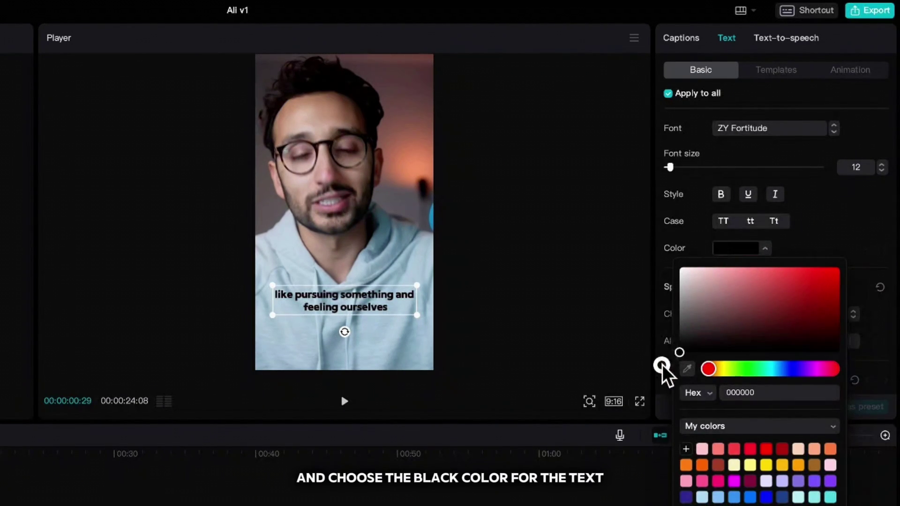
pyautogui.click(814, 238)
pyautogui.scroll(-10, 811, 232)
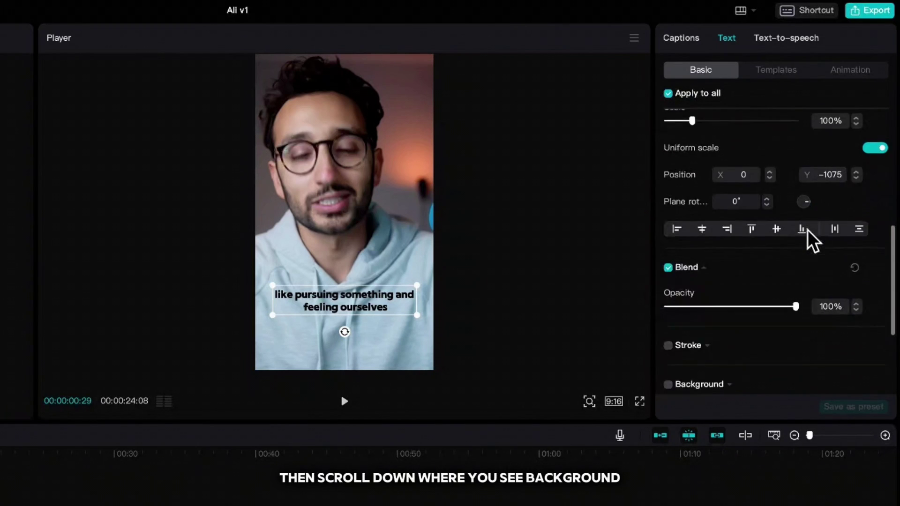
# Step: Add a light grey (E2DFDF) caption background with corners rounded to 38%
pyautogui.scroll(-1, 813, 241)
pyautogui.click(668, 235)
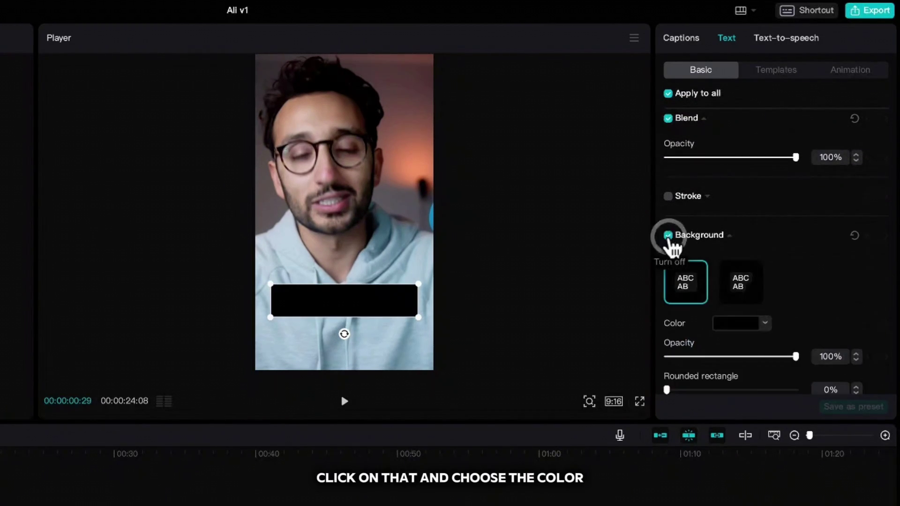
pyautogui.click(736, 325)
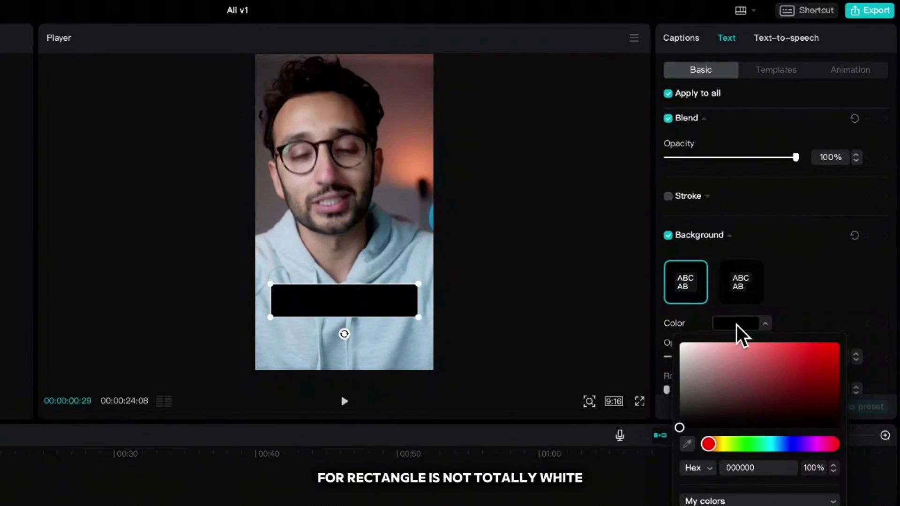
pyautogui.moveTo(684, 352); pyautogui.dragTo(683, 351)
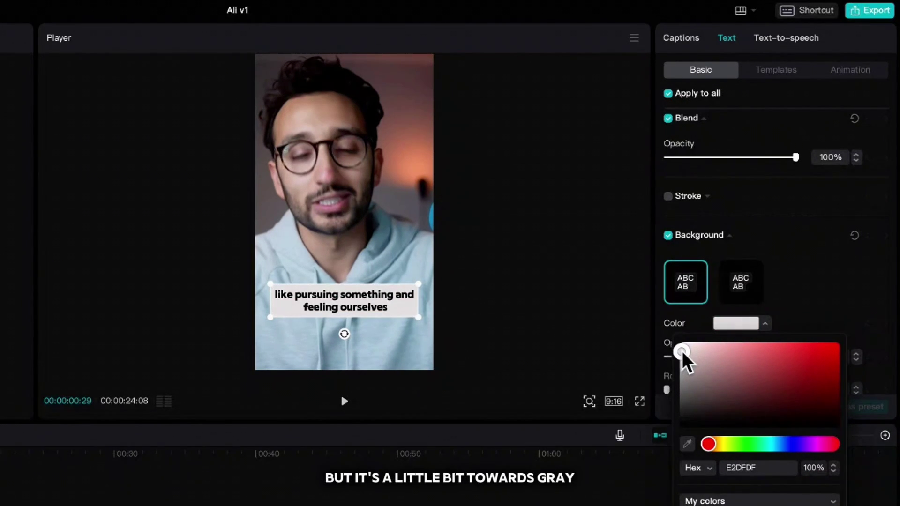
pyautogui.click(794, 304)
pyautogui.scroll(-2, 769, 302)
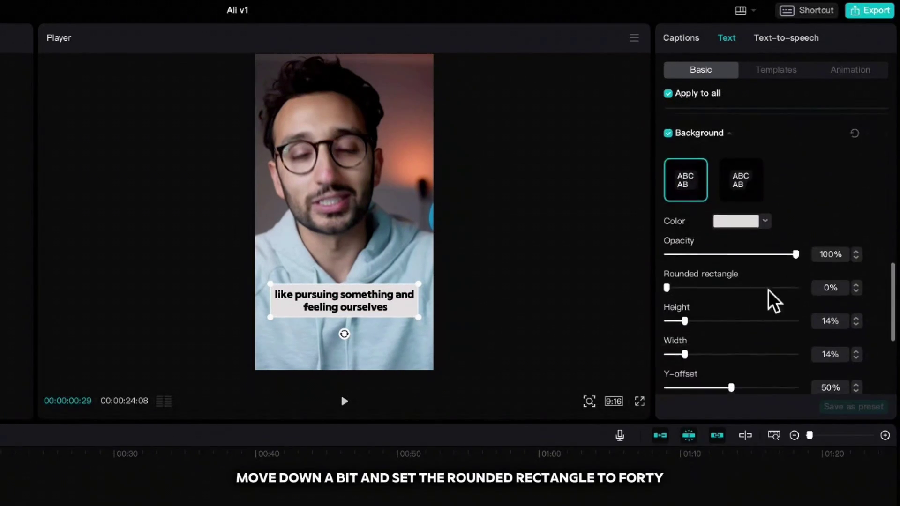
pyautogui.moveTo(668, 289); pyautogui.dragTo(711, 294)
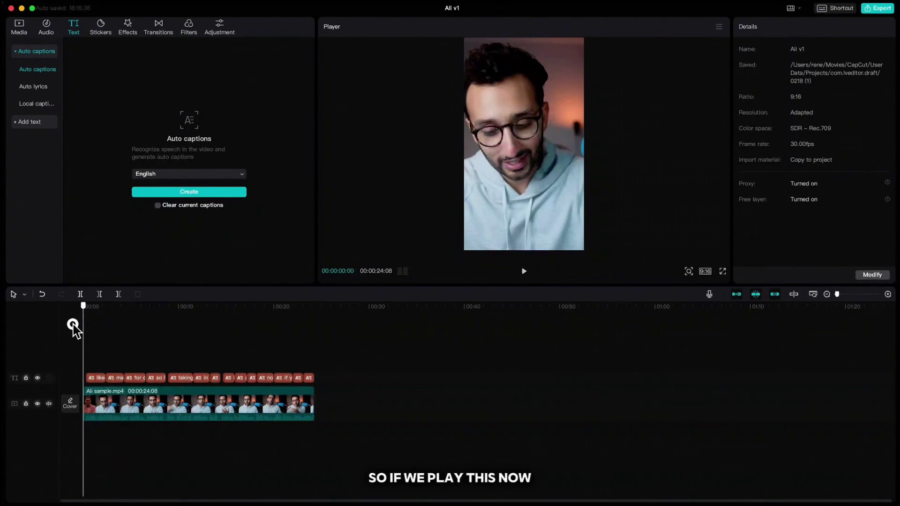
# Step: Preview the styled captions, then split the first caption before 'and'
pyautogui.press('space')
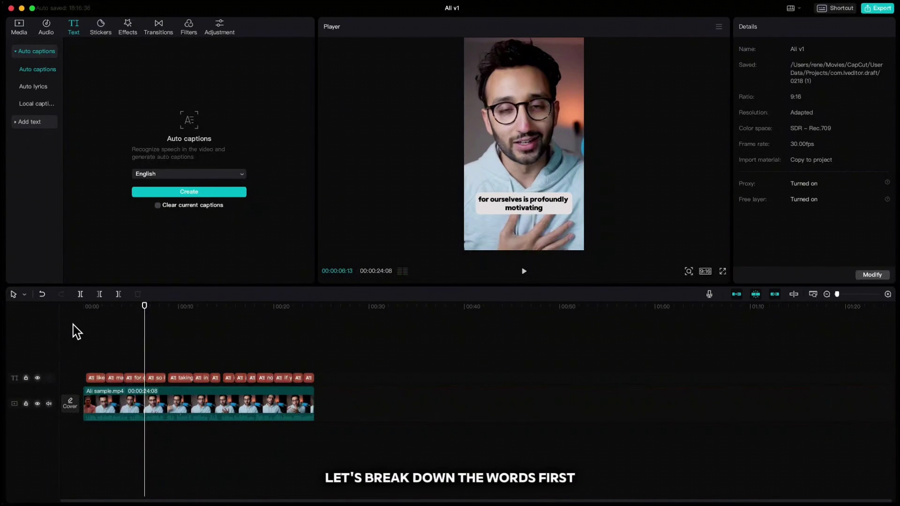
pyautogui.click(201, 378)
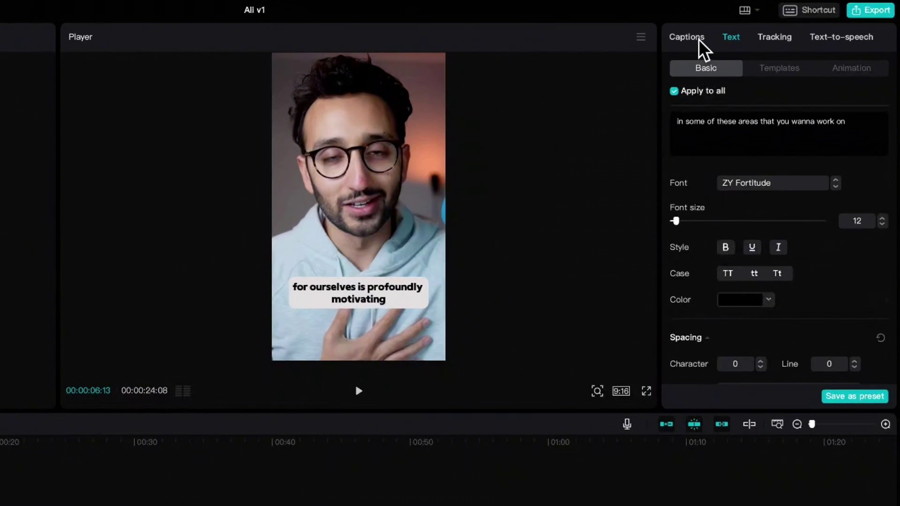
pyautogui.click(759, 27)
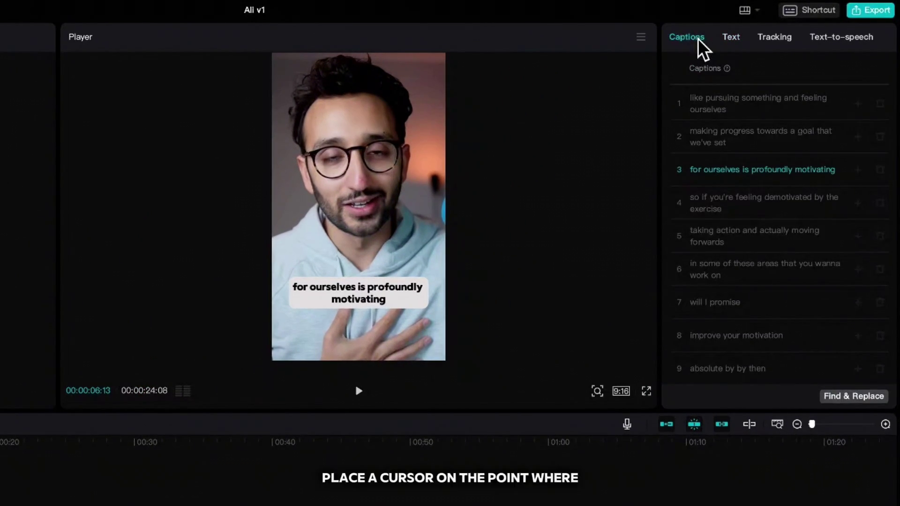
pyautogui.click(759, 102)
pyautogui.click(785, 103)
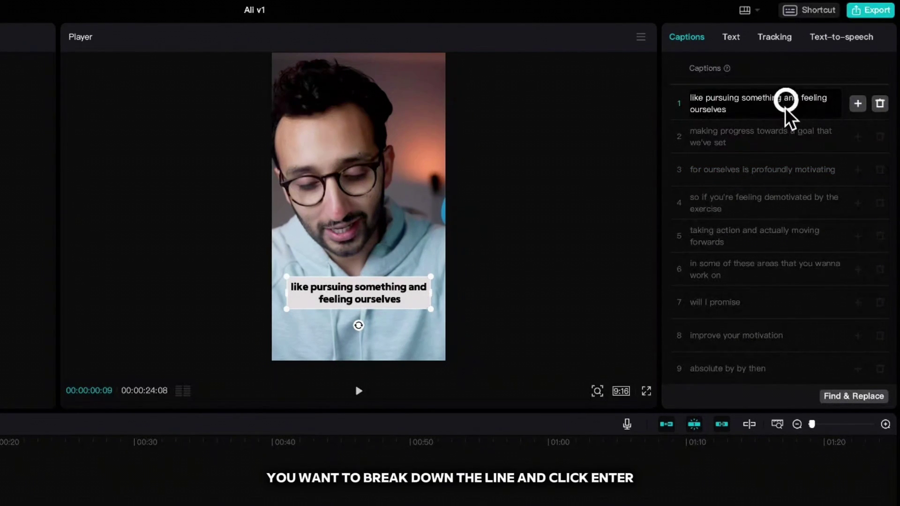
pyautogui.press('Return')
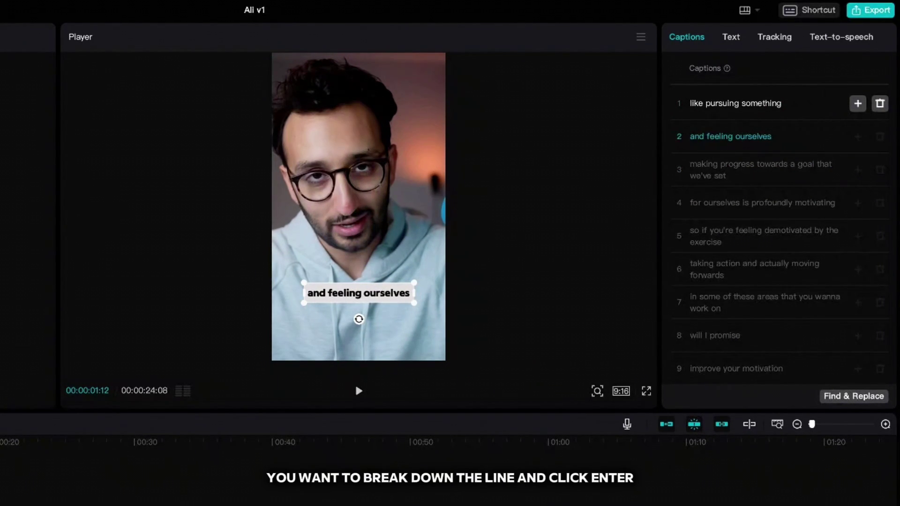
# Step: Split the 'making progress' caption and the next two long captions
pyautogui.click(750, 168)
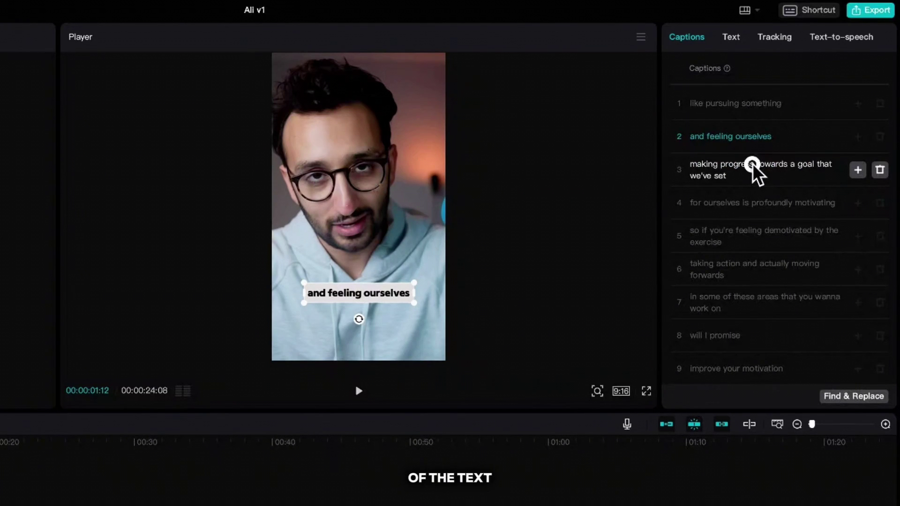
pyautogui.click(791, 172)
pyautogui.press('Return')
pyautogui.click(800, 237)
pyautogui.press('Return')
pyautogui.click(764, 296)
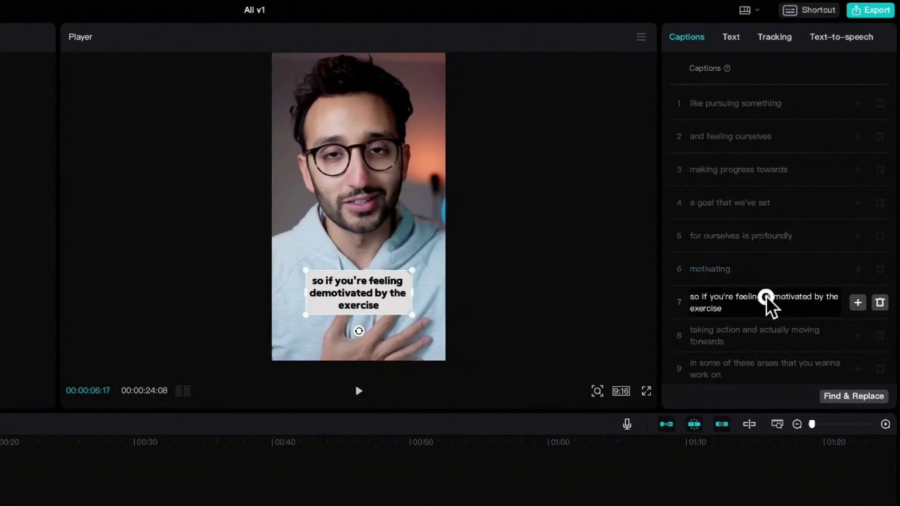
pyautogui.press('Return')
# Step: Split the later captions, including caption 10 after 'and' and caption 20 before 'your'
pyautogui.press('Return')
pyautogui.scroll(-5, 757, 345)
pyautogui.click(760, 96)
pyautogui.press('Return')
pyautogui.click(786, 164)
pyautogui.press('Return')
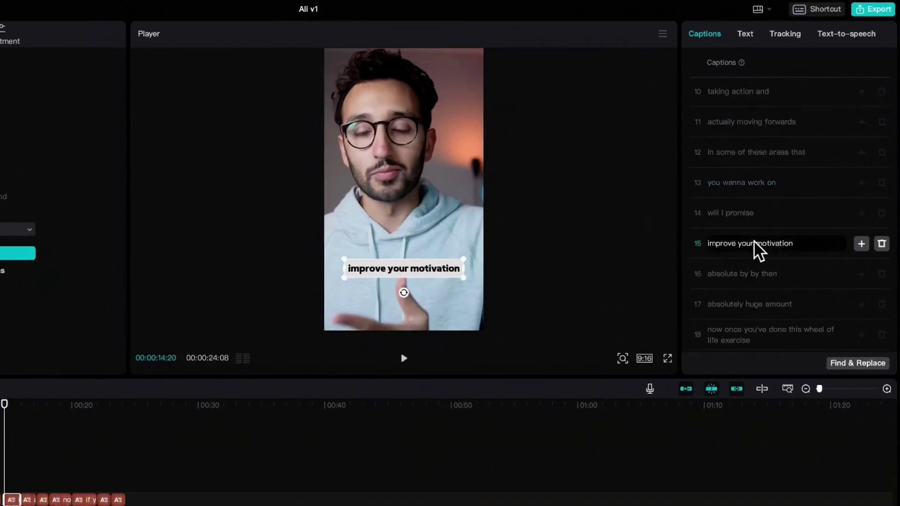
pyautogui.click(778, 221)
pyautogui.press('Return')
pyautogui.click(797, 259)
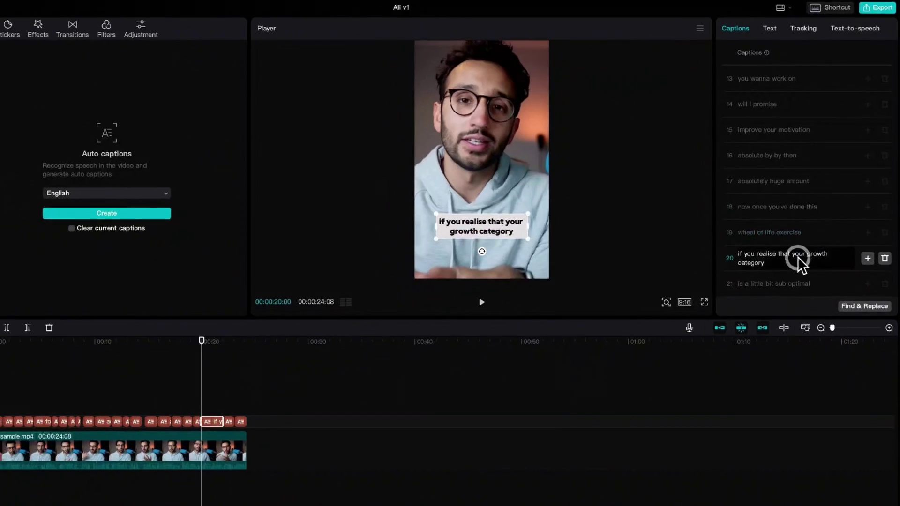
pyautogui.press('Return')
pyautogui.click(764, 283)
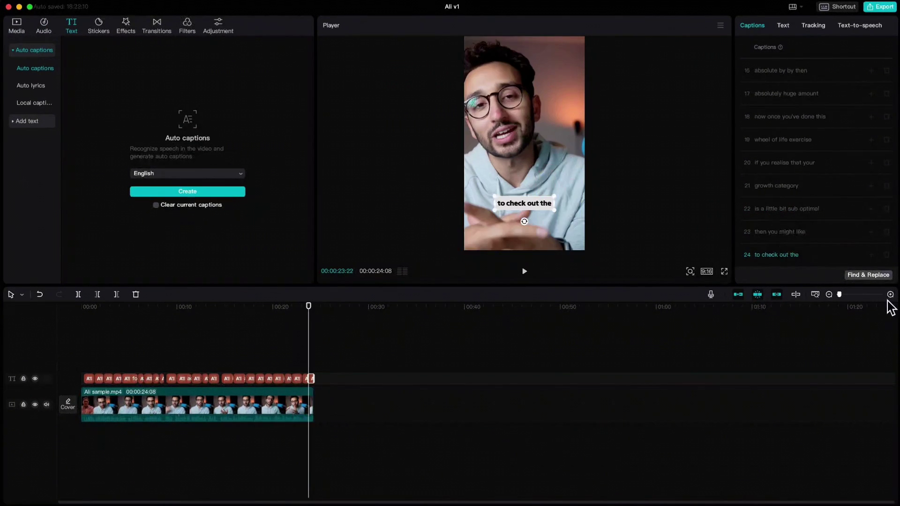
# Step: Give all caption clips the 0.5s Type 2 in-animation
pyautogui.click(889, 328)
pyautogui.moveTo(552, 357); pyautogui.dragTo(99, 379)
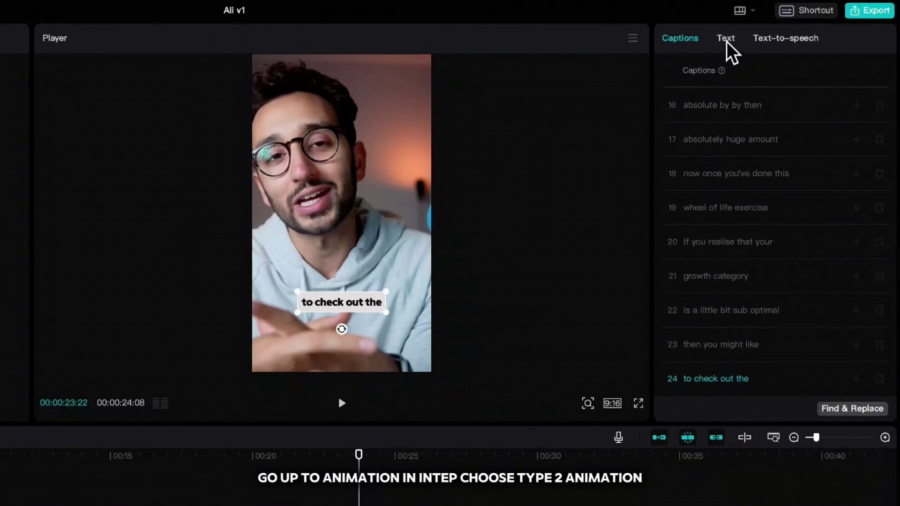
pyautogui.click(764, 33)
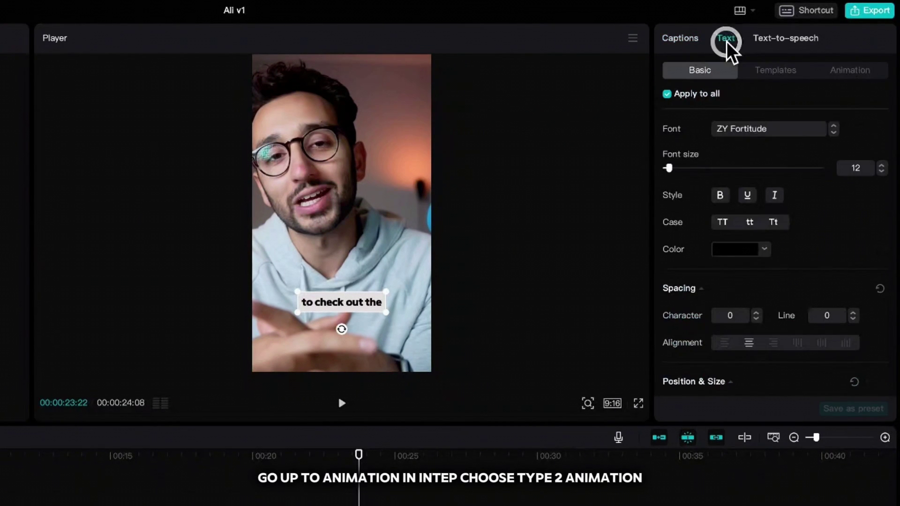
pyautogui.click(859, 71)
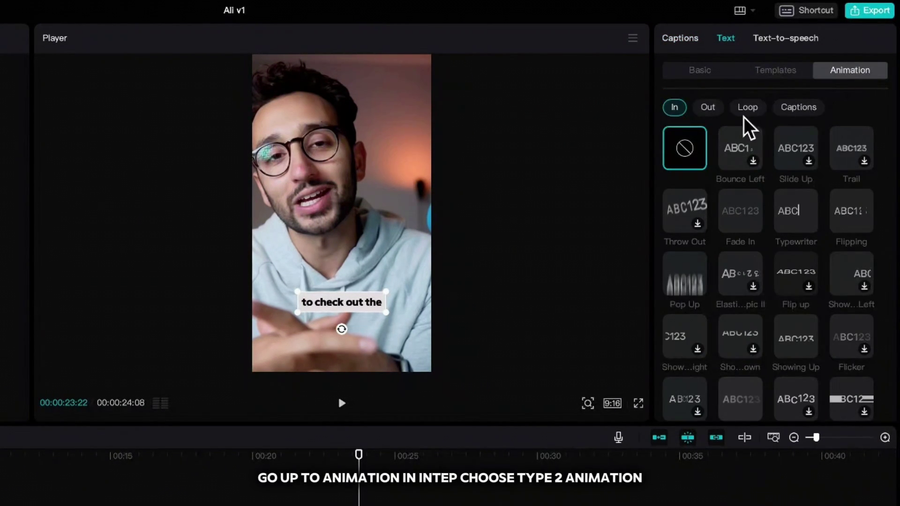
pyautogui.scroll(-3, 732, 233)
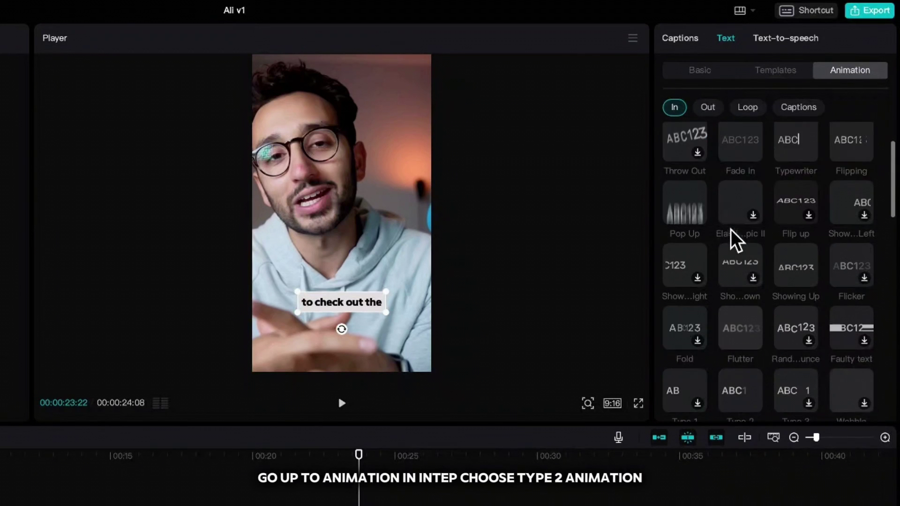
pyautogui.click(740, 321)
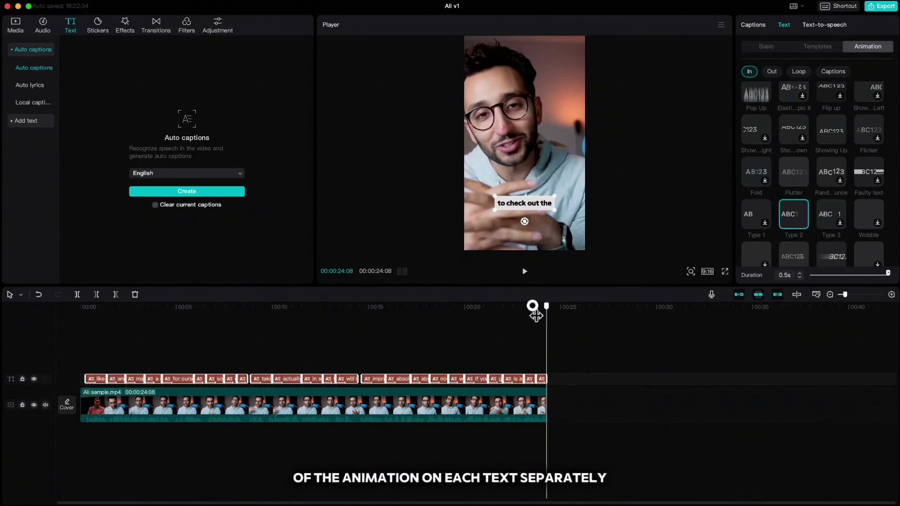
# Step: Lengthen the 'like pursuing something' caption's Type 2 animation to 0.9s and play it back
pyautogui.moveTo(535, 316); pyautogui.dragTo(403, 319)
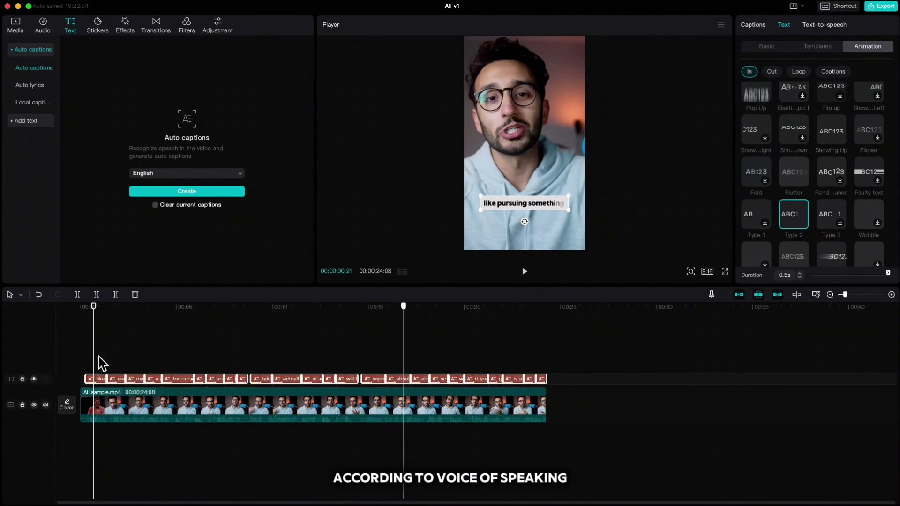
pyautogui.moveTo(99, 382); pyautogui.dragTo(87, 382)
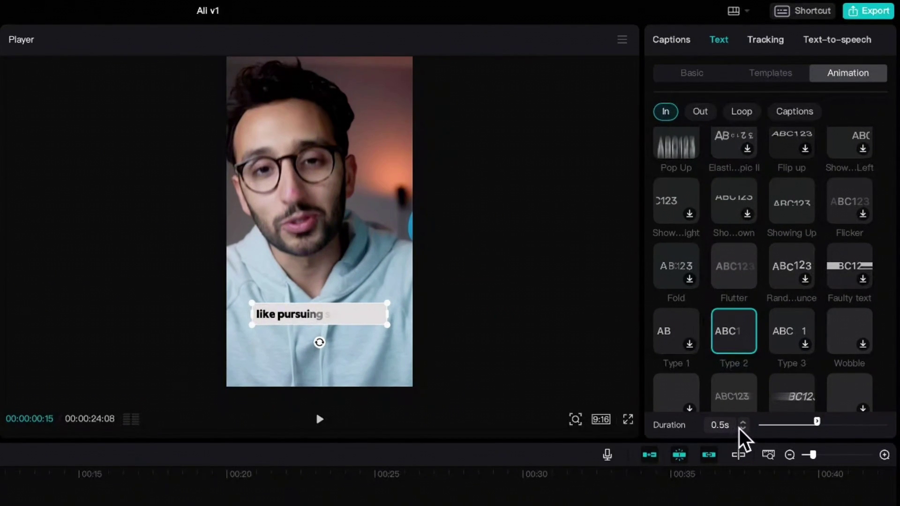
pyautogui.click(743, 422)
pyautogui.click(743, 422)
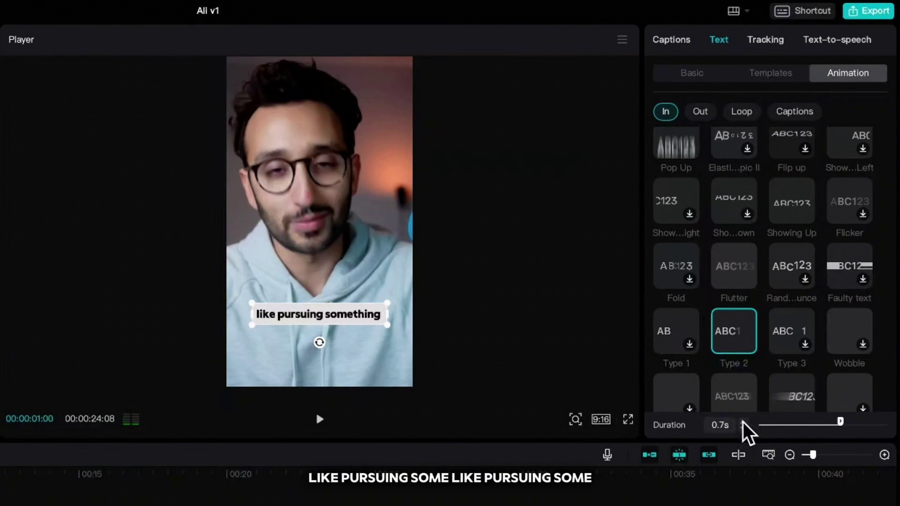
pyautogui.click(743, 423)
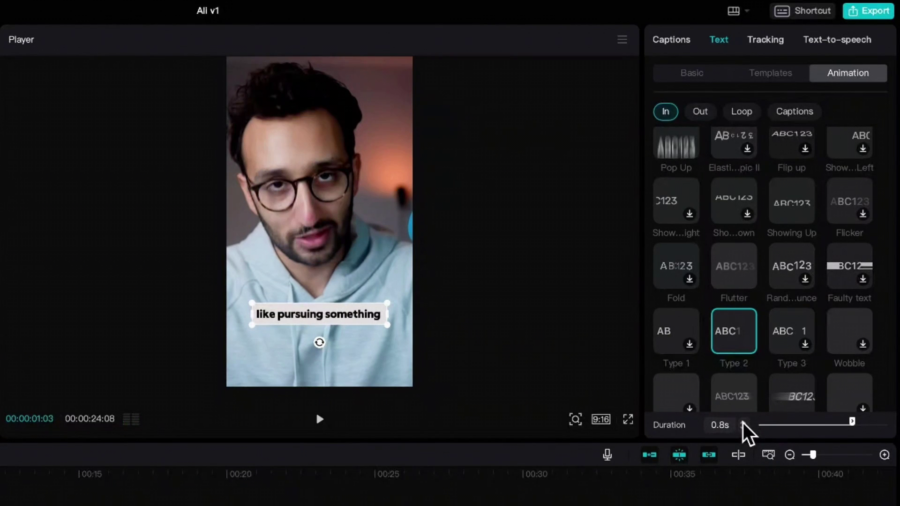
pyautogui.click(744, 423)
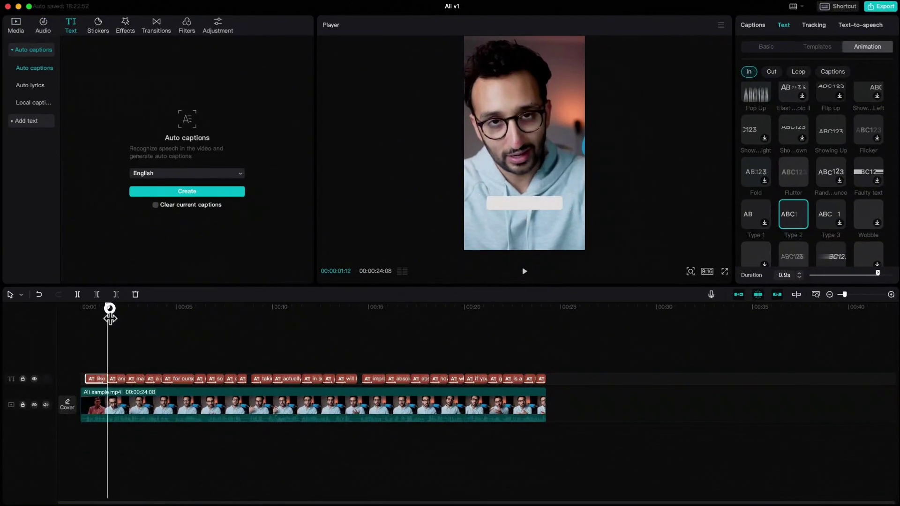
pyautogui.press('space')
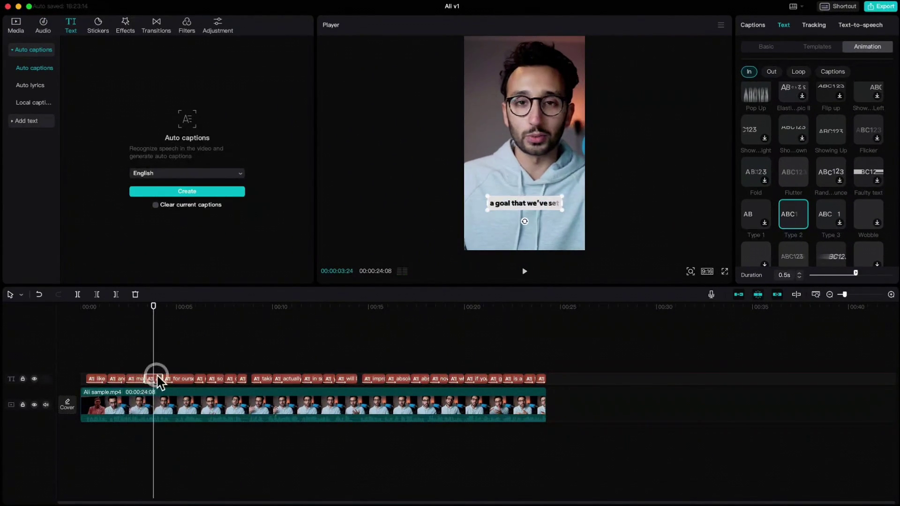